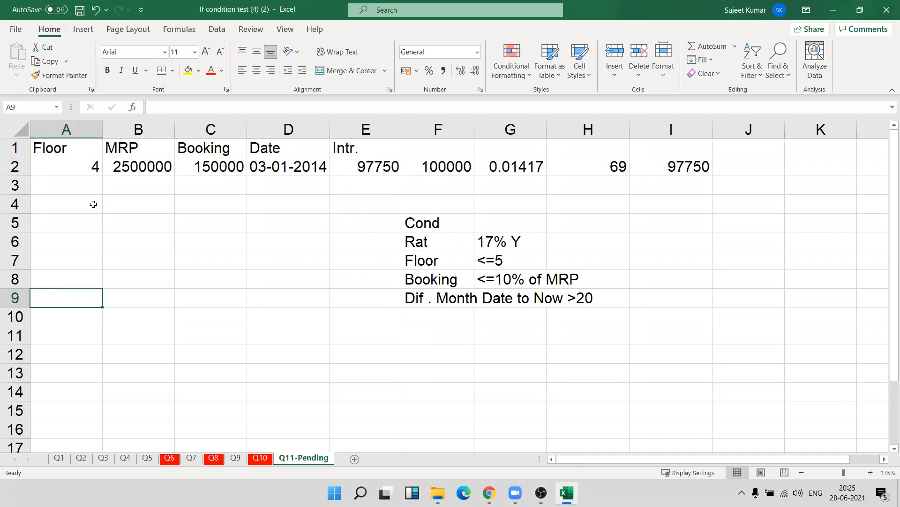
Review the Floor, MRP and Booking entries in row 2 and the rate, floor, booking and month-difference conditions in F6:G9.
{"action": "key", "text": "Up"}
{"action": "key", "text": "Up"}
{"action": "key", "text": "Up"}
{"action": "key", "text": "Up"}
{"action": "key", "text": "Up"}
{"action": "key", "text": "Up"}
{"action": "key", "text": "Up"}
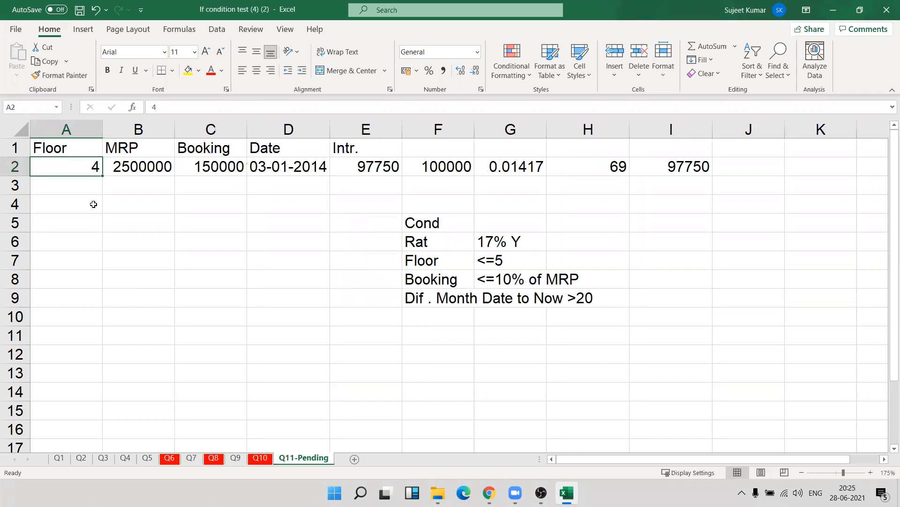
{"action": "key", "text": "Right"}
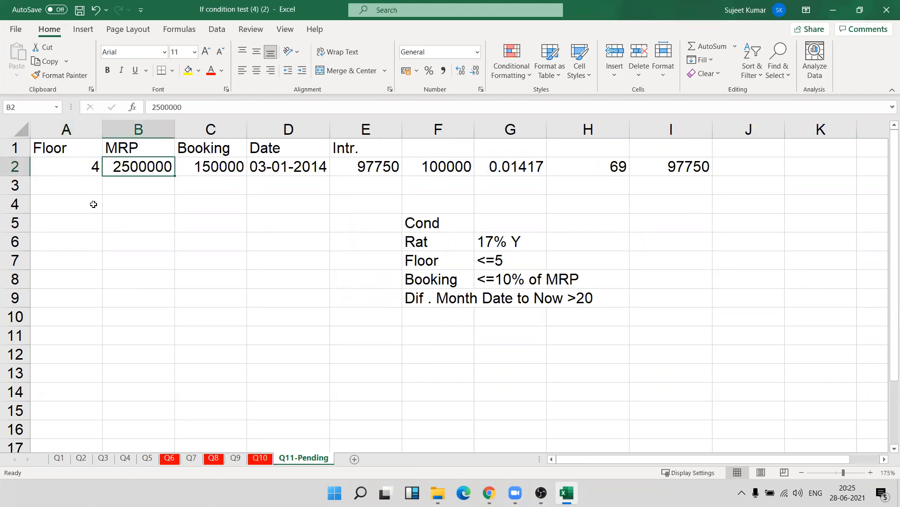
{"action": "key", "text": "Right"}
{"action": "key", "text": "Left"}
{"action": "key", "text": "Right"}
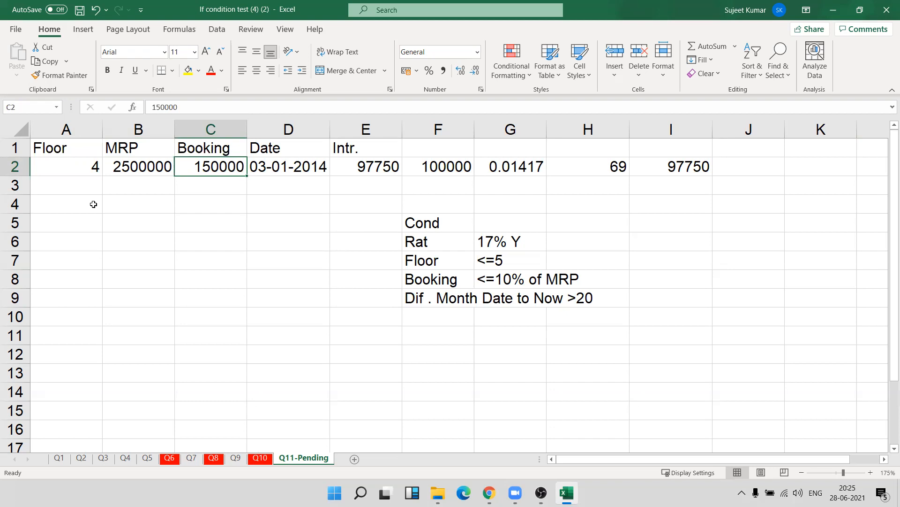
{"action": "key", "text": "Left"}
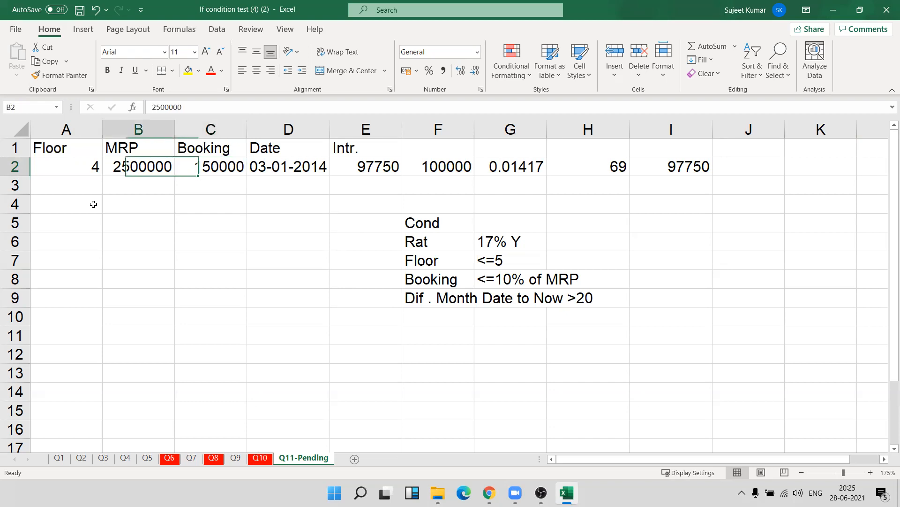
{"action": "key", "text": "Right"}
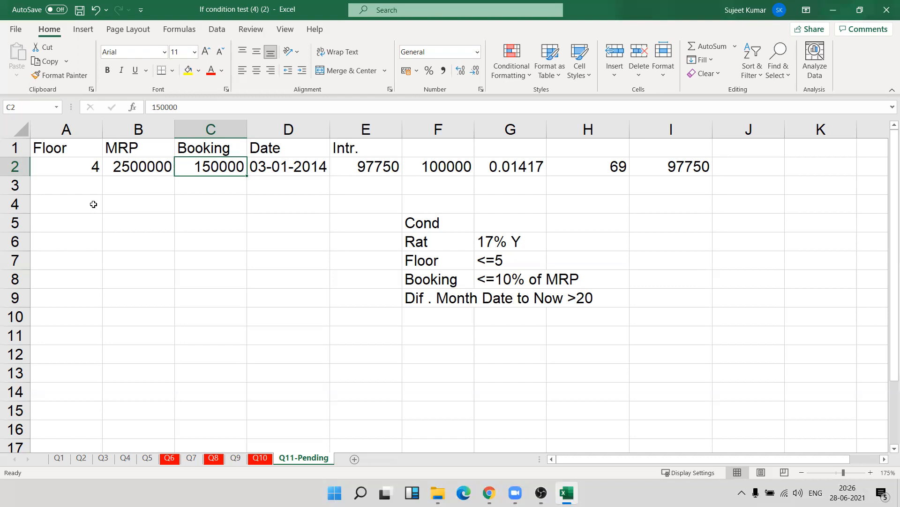
{"action": "left_click", "coordinate": [496, 244]}
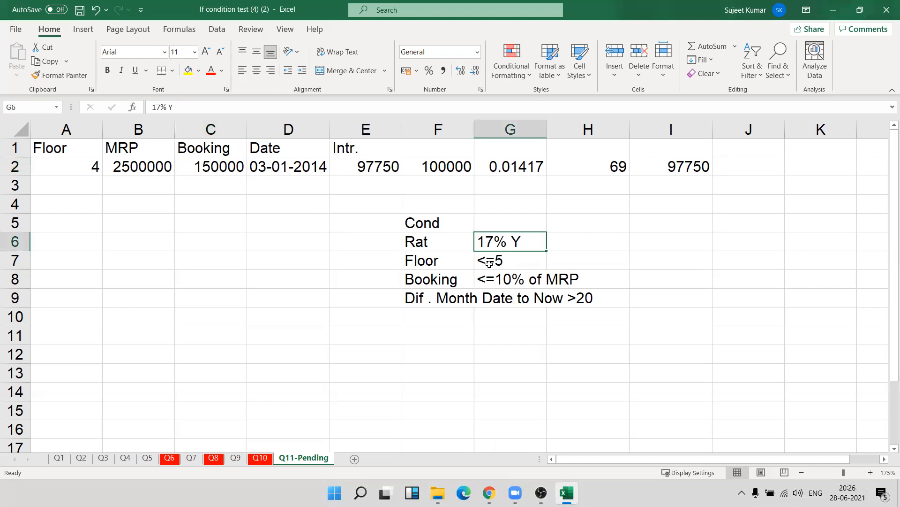
{"action": "left_click", "coordinate": [490, 264]}
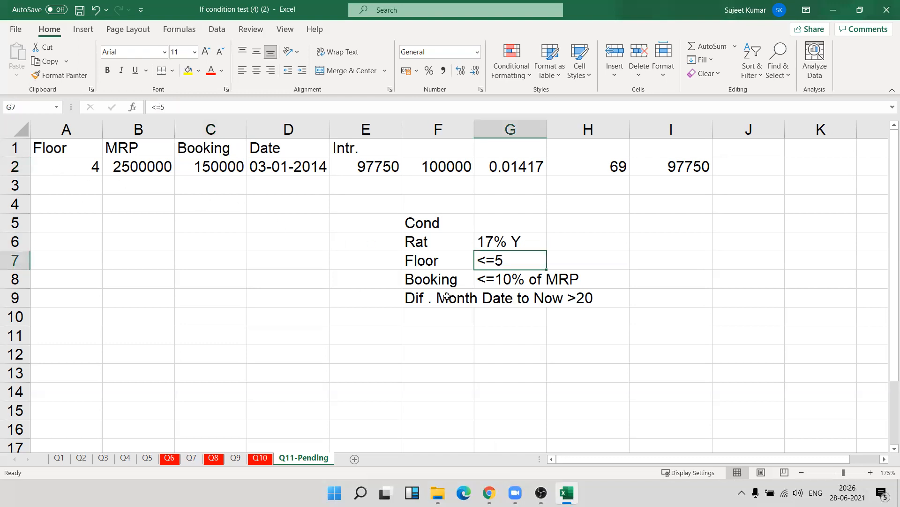
{"action": "left_click", "coordinate": [440, 284]}
{"action": "left_click", "coordinate": [496, 286]}
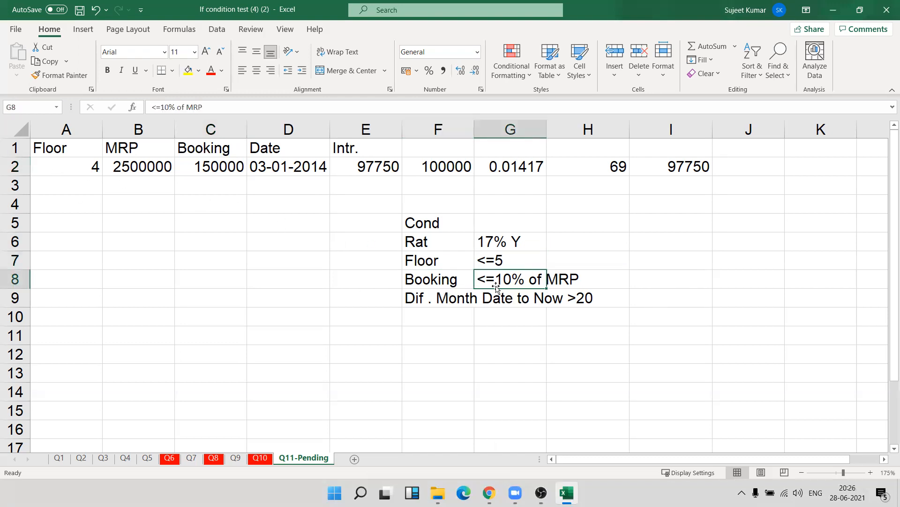
{"action": "left_click", "coordinate": [449, 299]}
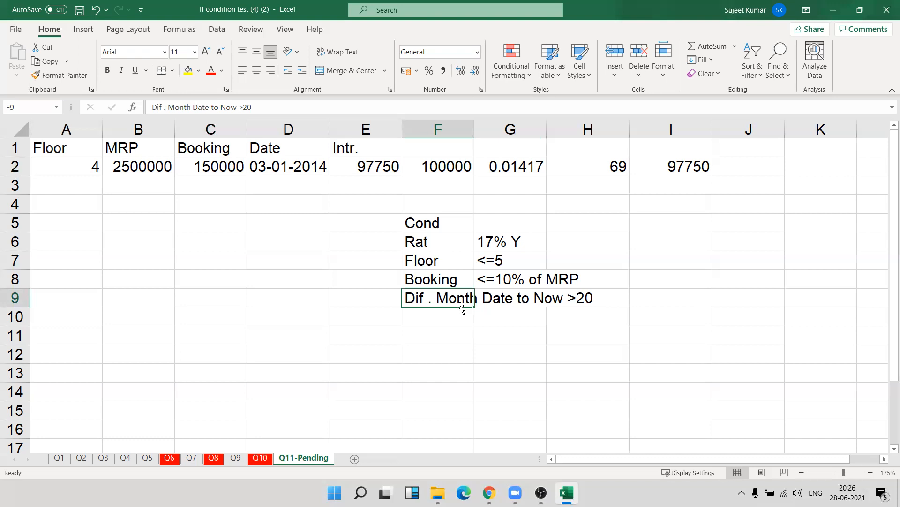
Clear the contents of E2:I2, removing the existing interest formula and its helper calculations.
{"action": "left_click", "coordinate": [570, 209]}
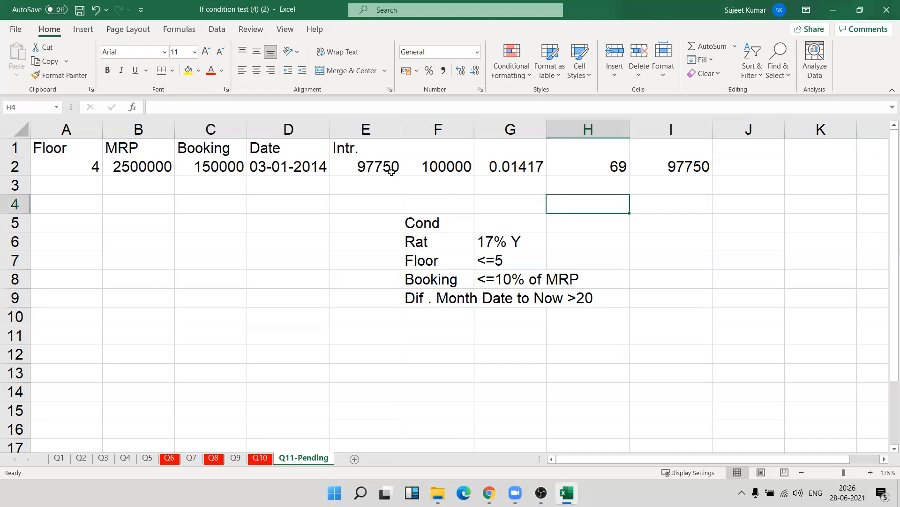
{"action": "left_click", "coordinate": [372, 164]}
{"action": "left_click_drag", "start_coordinate": [372, 164], "coordinate": [653, 168]}
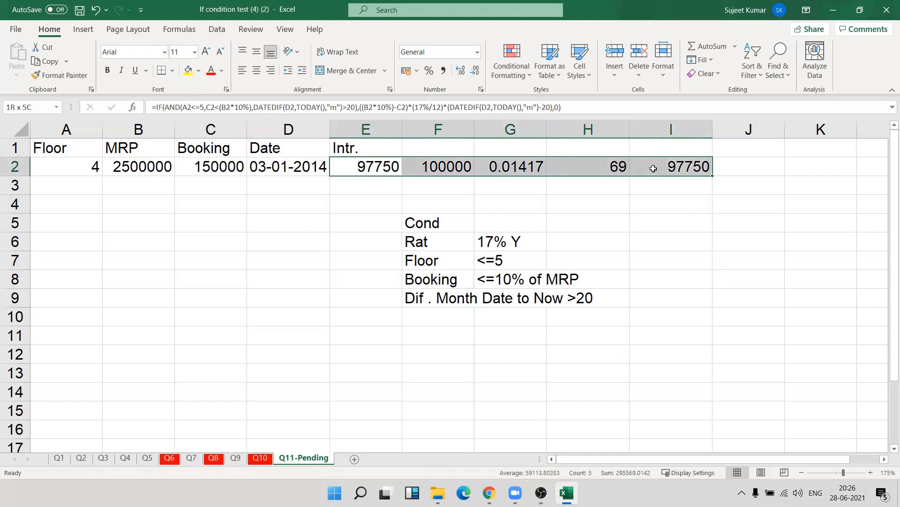
{"action": "key", "text": "Delete"}
{"action": "key", "text": "Left"}
{"action": "key", "text": "Left"}
{"action": "key", "text": "Left"}
{"action": "key", "text": "Left"}
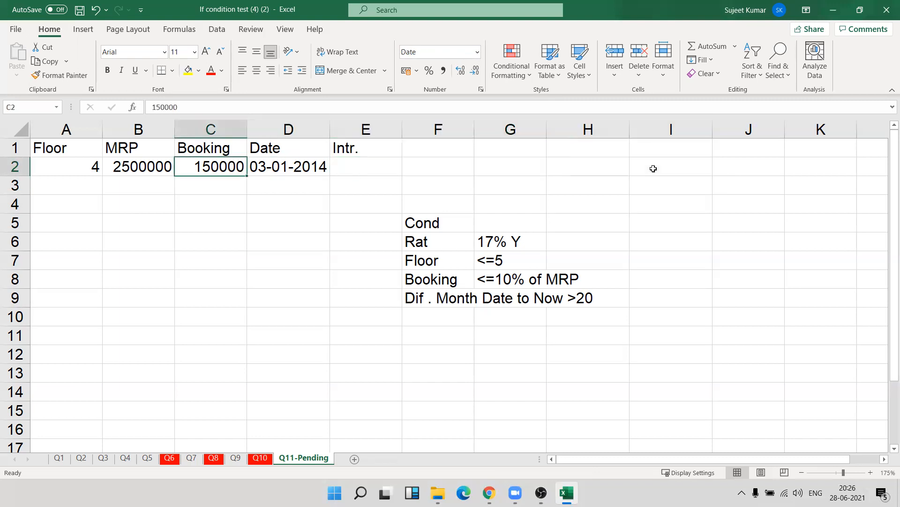
{"action": "key", "text": "Right"}
{"action": "key", "text": "Right"}
{"action": "key", "text": "Right"}
{"action": "key", "text": "Right"}
{"action": "key", "text": "Right"}
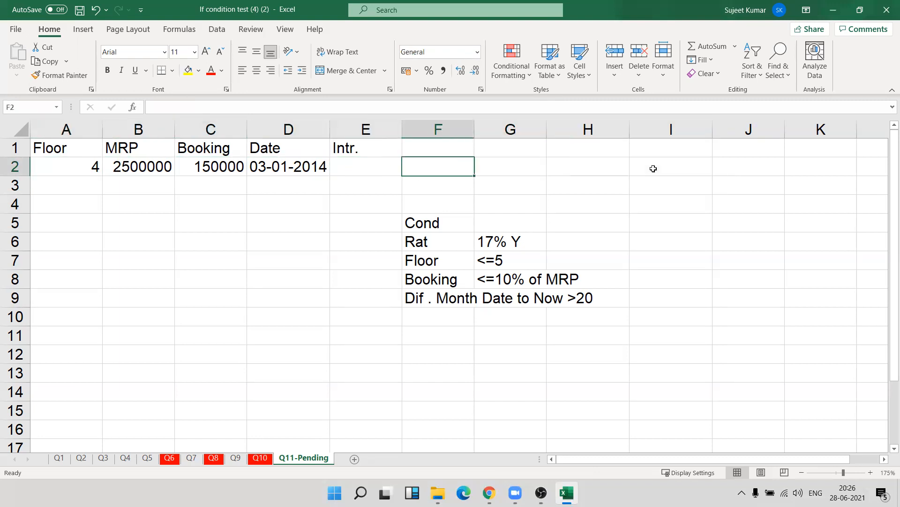
{"action": "key", "text": "Down"}
{"action": "key", "text": "Left"}
{"action": "key", "text": "Left"}
{"action": "key", "text": "Left"}
{"action": "key", "text": "Down"}
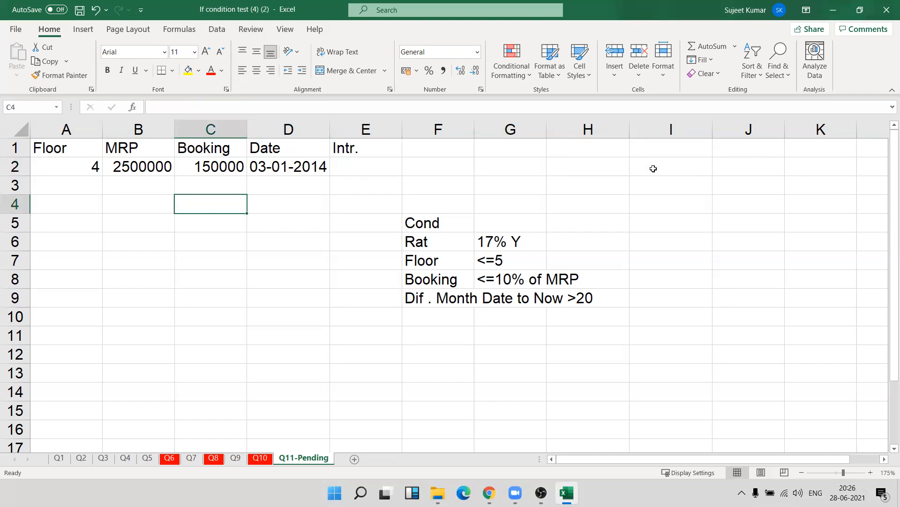
{"action": "key", "text": "Left"}
{"action": "key", "text": "Left"}
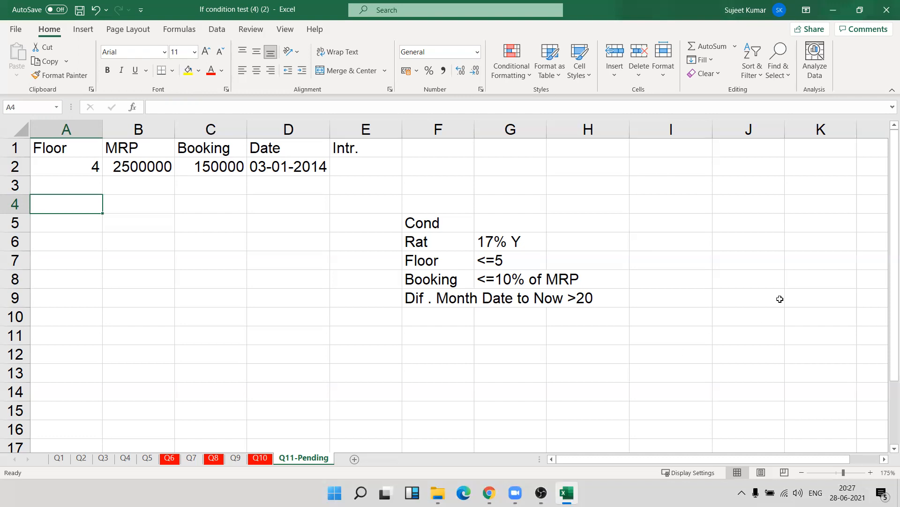
Re-read the rate, floor, booking and month-difference conditions one by one in the Cond block.
{"action": "left_click", "coordinate": [497, 237]}
{"action": "key", "text": "BackSpace"}
{"action": "key", "text": "Escape"}
{"action": "left_click", "coordinate": [491, 260]}
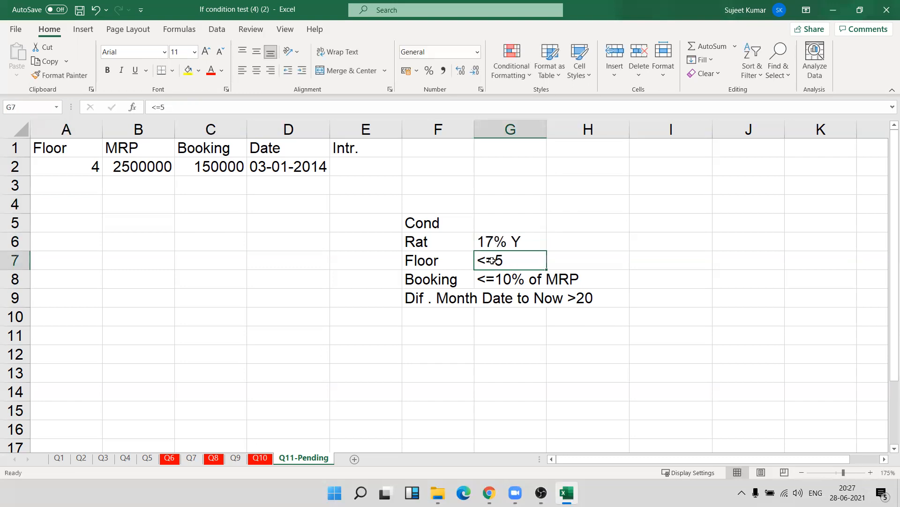
{"action": "left_click", "coordinate": [508, 284]}
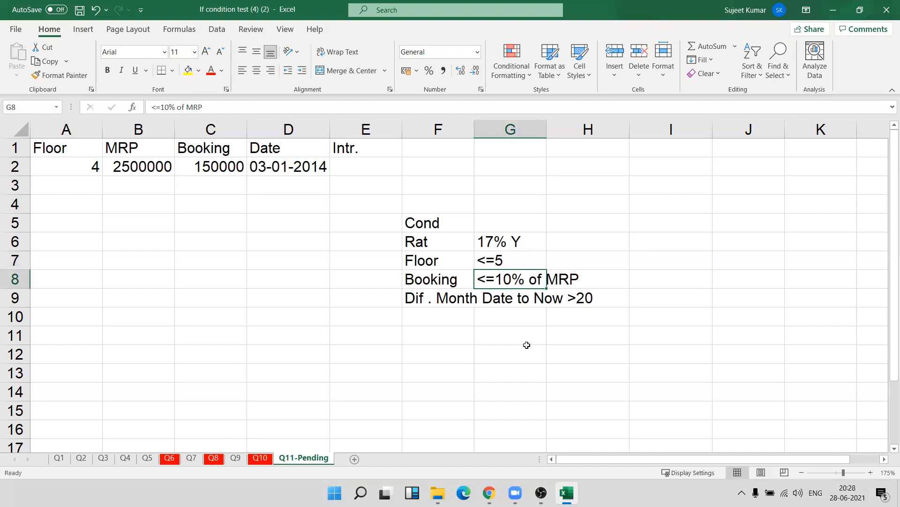
{"action": "left_click", "coordinate": [446, 299]}
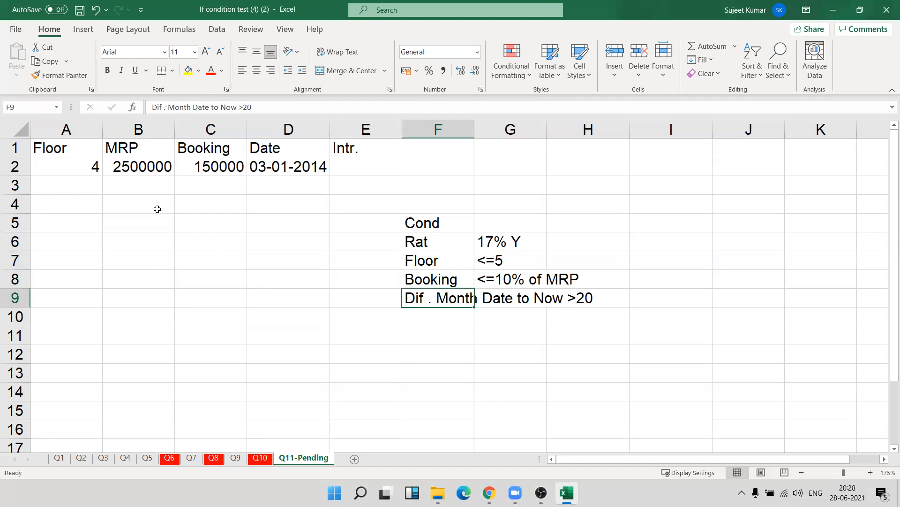
Enter the label P in B4 for the principal amount.
{"action": "left_click", "coordinate": [157, 208]}
{"action": "type", "text": "P"}
{"action": "key", "text": "Return"}
{"action": "key", "text": "Up"}
{"action": "key", "text": "Right"}
Calculate 25% of the MRP in C4 with the formula =B2*25%.
{"action": "type", "text": "="}
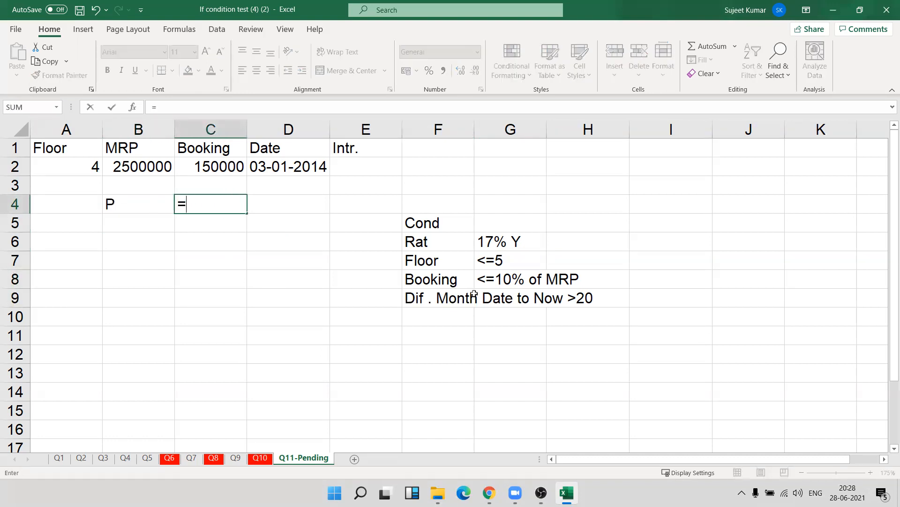
{"action": "key", "text": "Left"}
{"action": "key", "text": "Up"}
{"action": "key", "text": "Up"}
{"action": "type", "text": "*25%"}
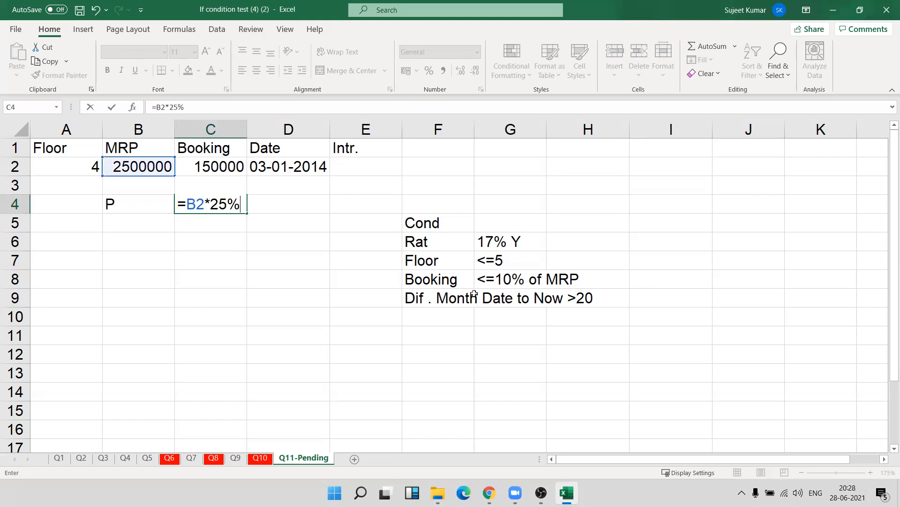
{"action": "key", "text": "Return"}
{"action": "key", "text": "Up"}
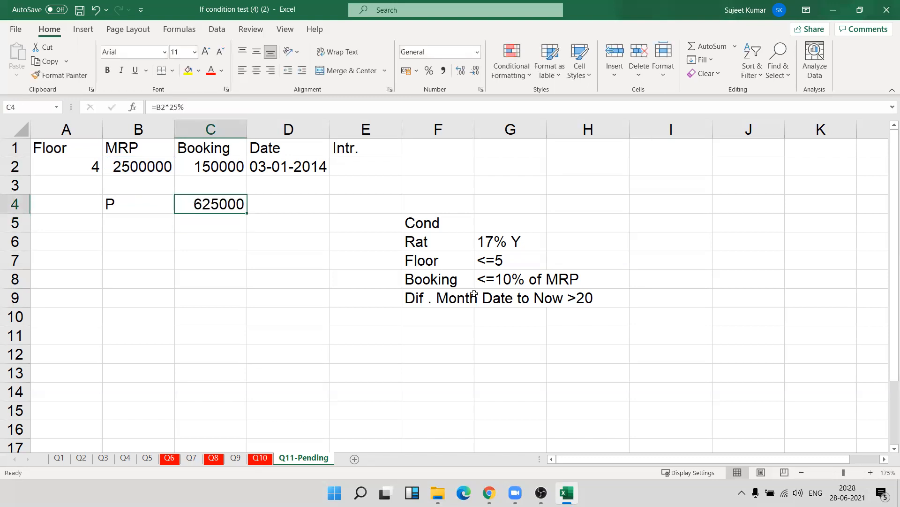
Replace the formula in C4 with =B2*10% to calculate 10% of the MRP.
{"action": "type", "text": "="}
{"action": "key", "text": "Up"}
{"action": "type", "text": "*10%"}
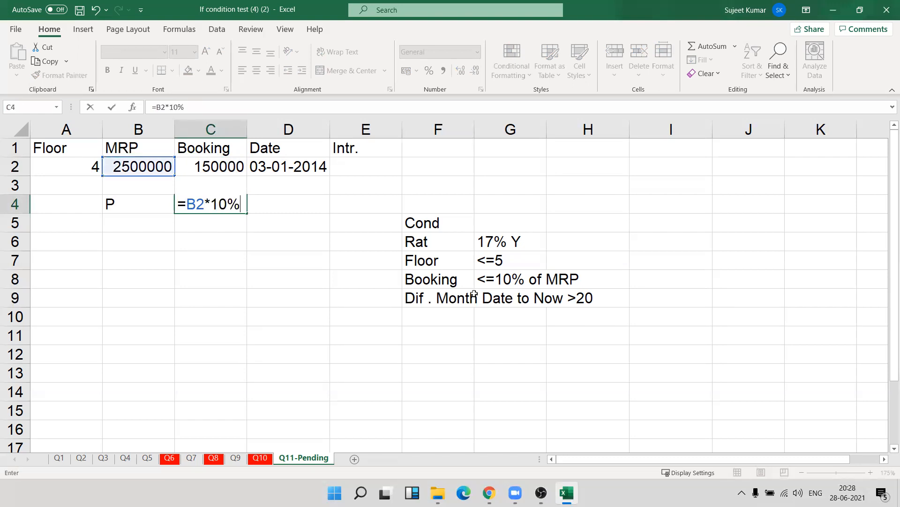
{"action": "key", "text": "Return"}
{"action": "key", "text": "Up"}
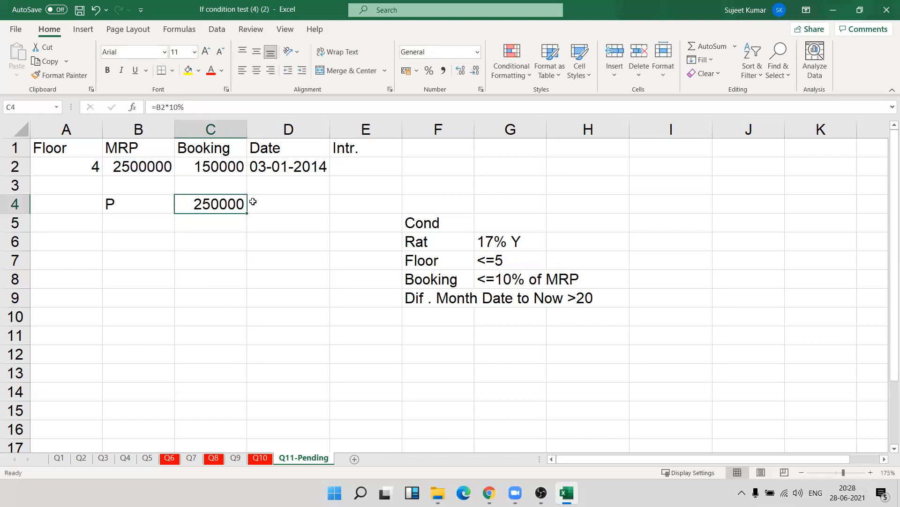
Extend the C4 formula to =(B2*10%)-C2 so it subtracts the booking amount from 10% of the MRP.
{"action": "left_click", "coordinate": [169, 112]}
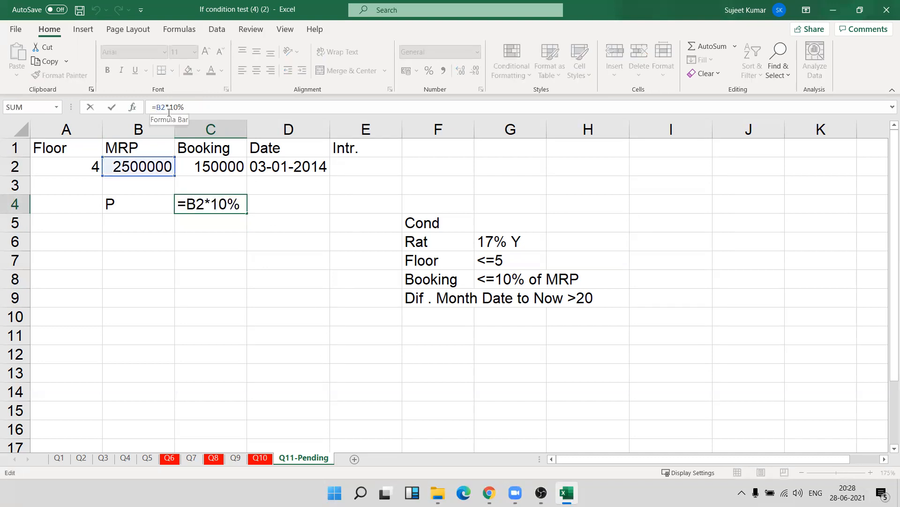
{"action": "type", "text": "("}
{"action": "left_click", "coordinate": [200, 112]}
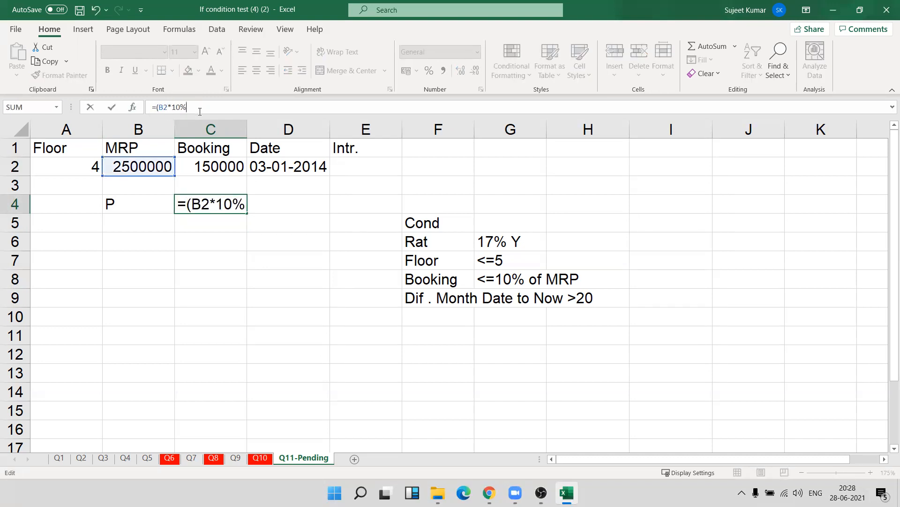
{"action": "type", "text": ")-"}
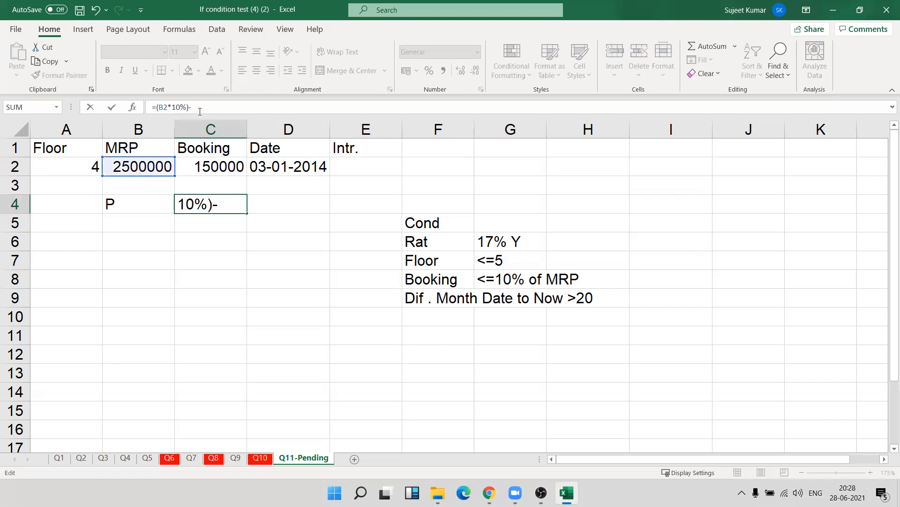
{"action": "left_click", "coordinate": [215, 162]}
{"action": "key", "text": "Return"}
{"action": "key", "text": "Up"}
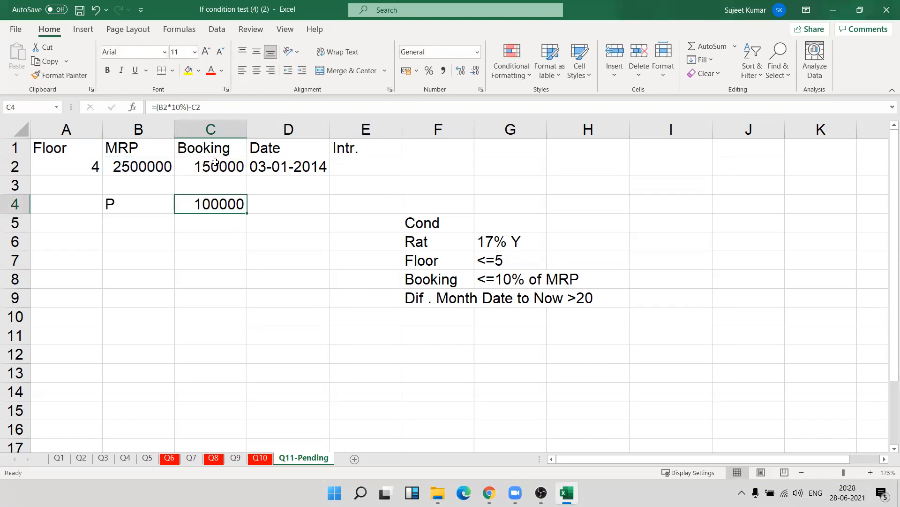
Enter the label R in B5 and the monthly interest rate formula =17%/12 in C5.
{"action": "key", "text": "Down"}
{"action": "key", "text": "Left"}
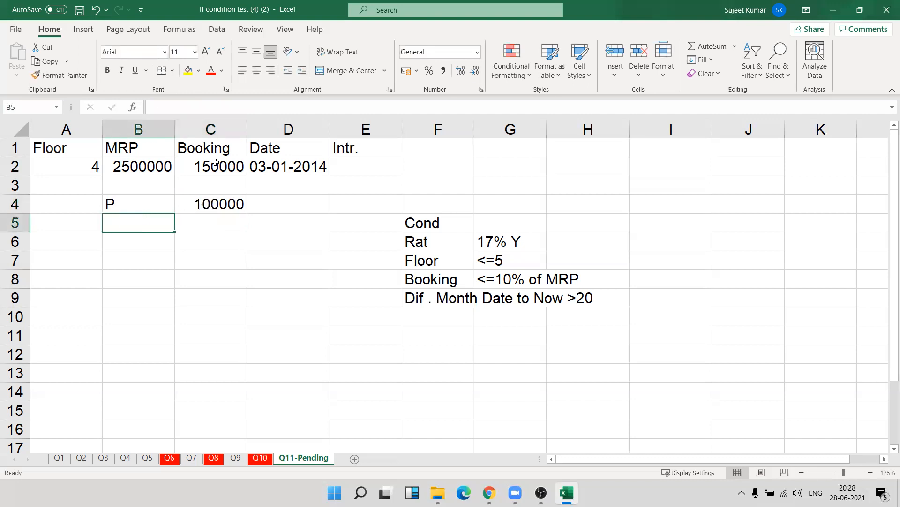
{"action": "type", "text": "R"}
{"action": "key", "text": "Tab"}
{"action": "type", "text": "="}
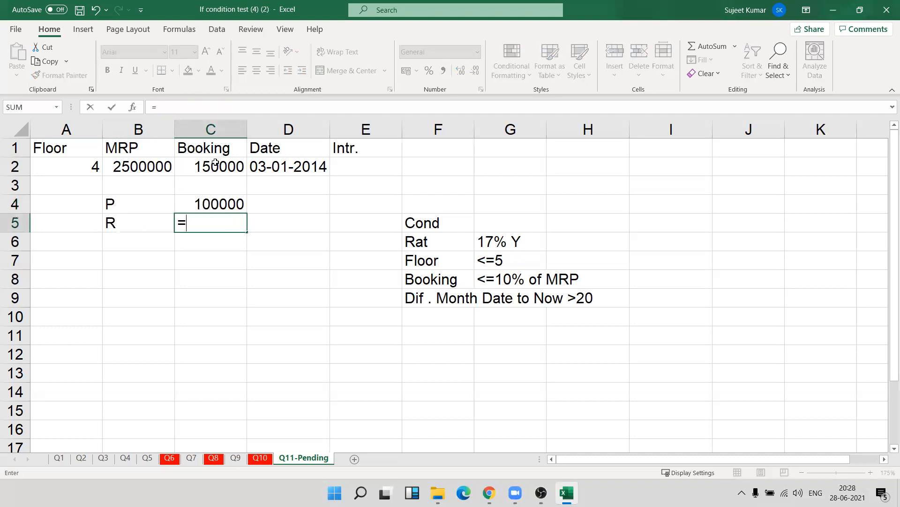
{"action": "type", "text": "17%/12"}
{"action": "key", "text": "Return"}
Format the monthly rate in C5 as a percentage with two decimal places.
{"action": "key", "text": "Up"}
{"action": "key", "text": "Right"}
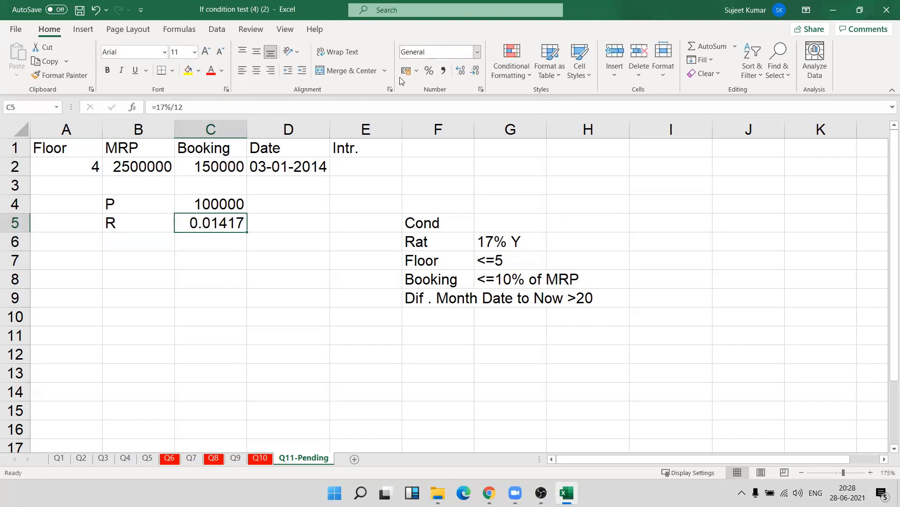
{"action": "left_click", "coordinate": [430, 72]}
{"action": "left_click", "coordinate": [462, 71]}
{"action": "left_click", "coordinate": [462, 72]}
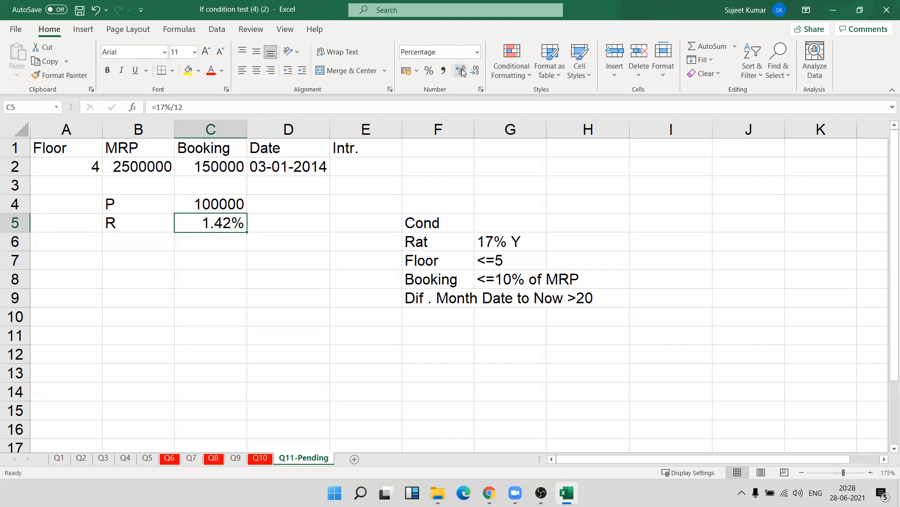
Enter the label T in B6 and the formula =TODAY()-D2 in C6.
{"action": "left_click", "coordinate": [133, 244]}
{"action": "type", "text": "T"}
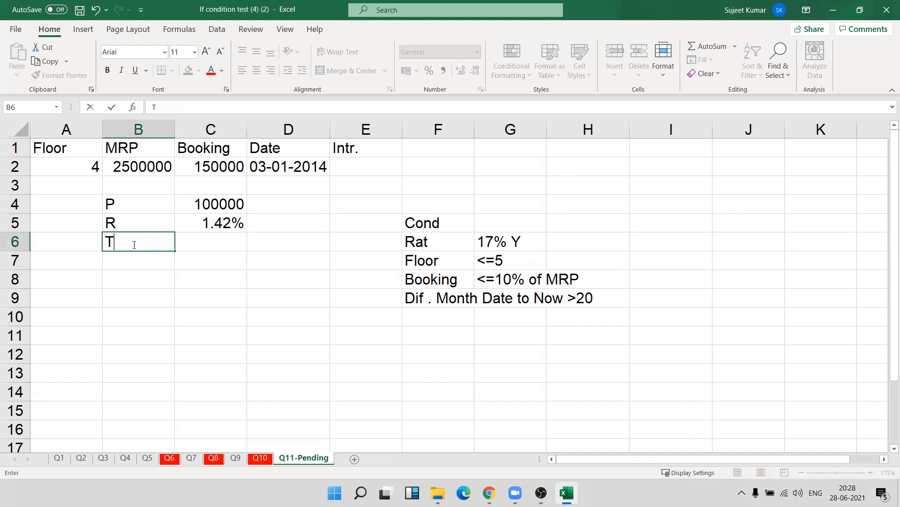
{"action": "key", "text": "Tab"}
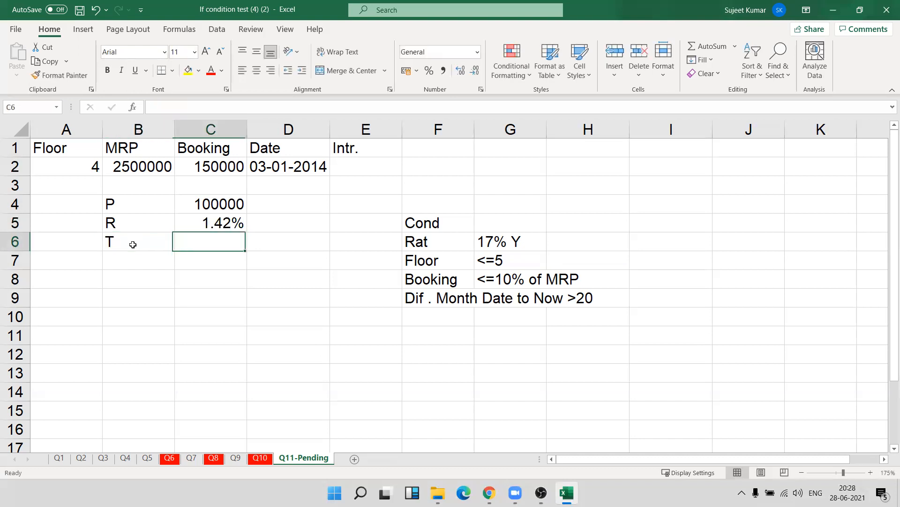
{"action": "type", "text": "=to"}
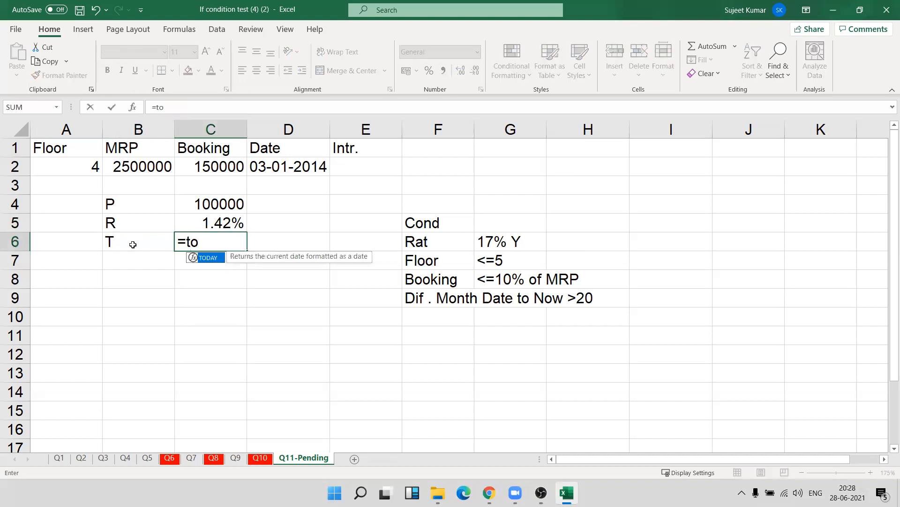
{"action": "key", "text": "Tab"}
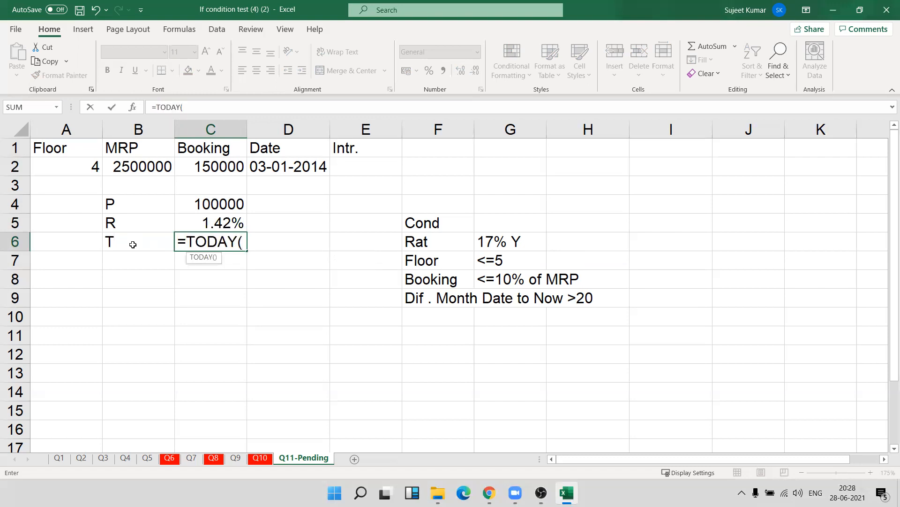
{"action": "type", "text": ")-"}
{"action": "left_click", "coordinate": [271, 169]}
{"action": "key", "text": "Return"}
Set the number format of C6 to General so the date difference is shown in days.
{"action": "key", "text": "Right"}
{"action": "key", "text": "Up"}
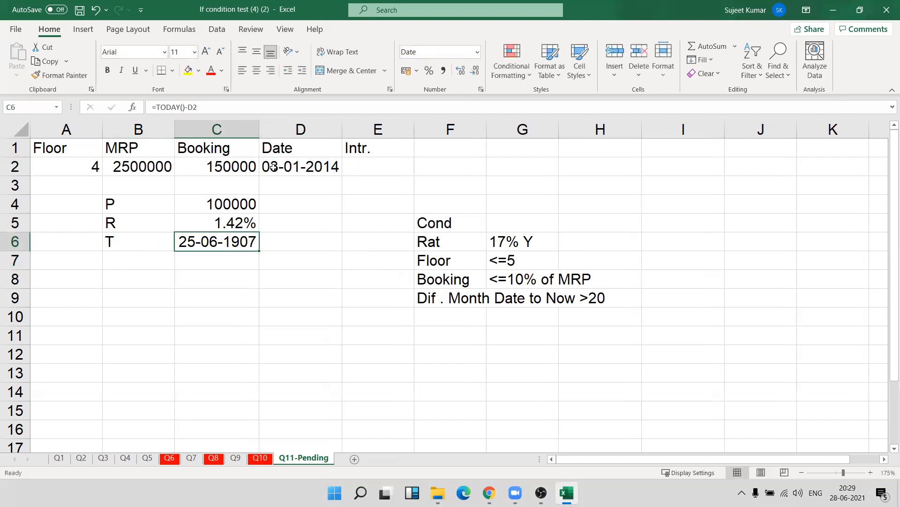
{"action": "key", "text": "ctrl+shift+grave"}
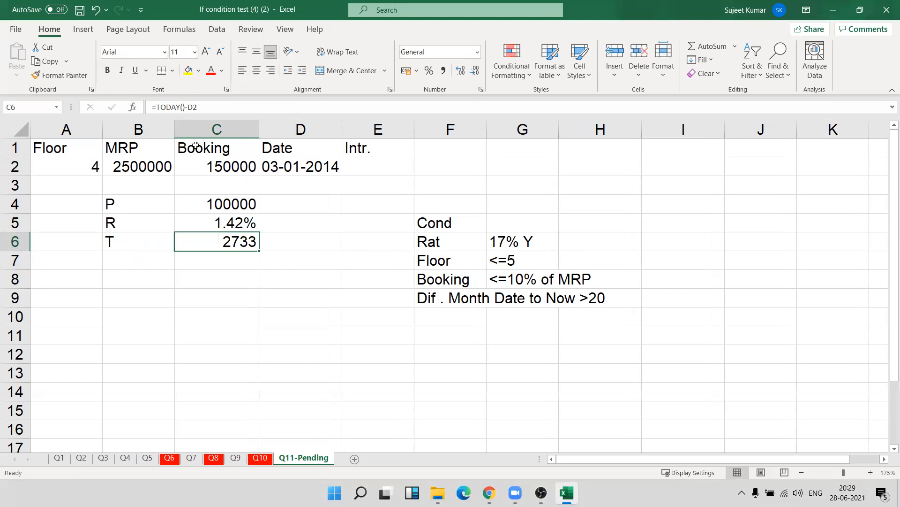
Change the C6 formula to =(TODAY()-D2)/30 to convert the day difference into months.
{"action": "left_click", "coordinate": [162, 109]}
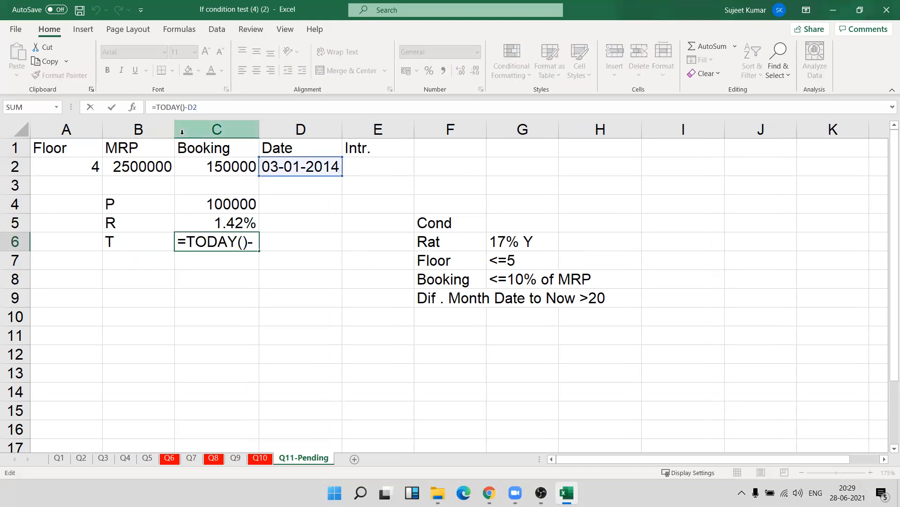
{"action": "type", "text": "("}
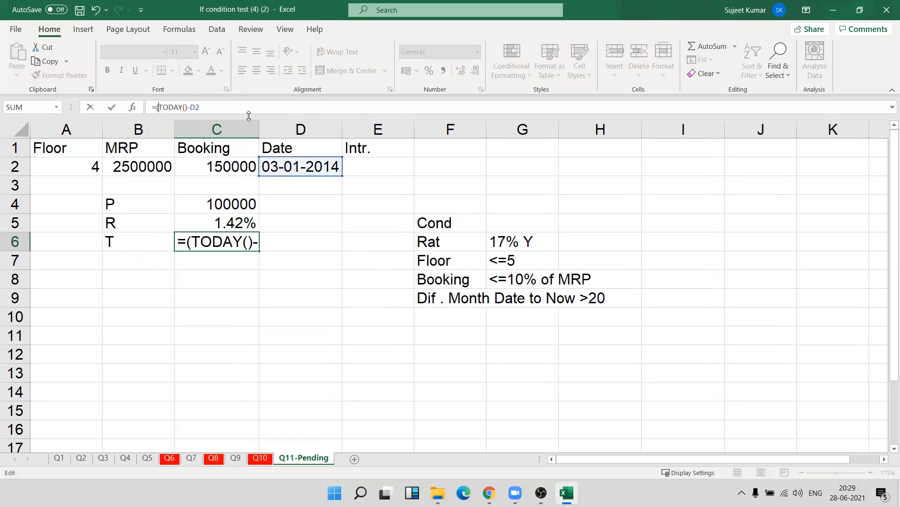
{"action": "left_click", "coordinate": [242, 130]}
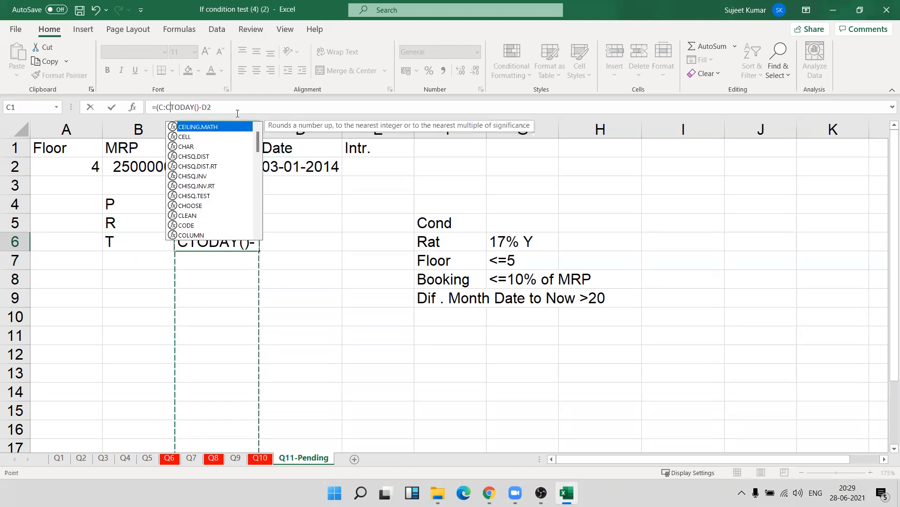
{"action": "key", "text": "BackSpace"}
{"action": "key", "text": "BackSpace"}
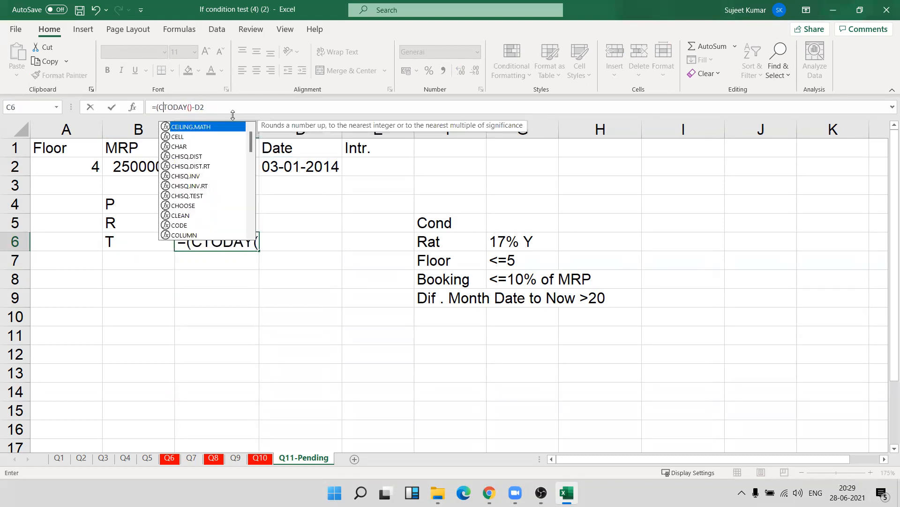
{"action": "key", "text": "BackSpace"}
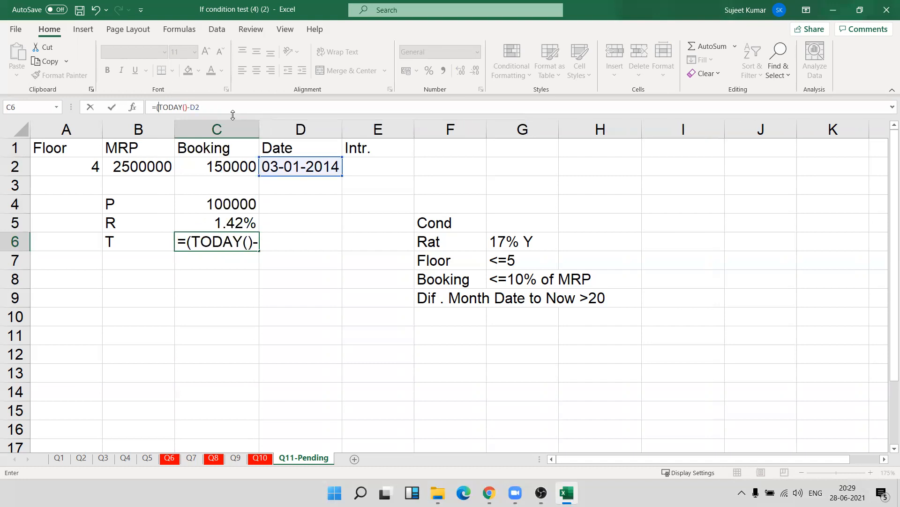
{"action": "left_click", "coordinate": [240, 108]}
{"action": "type", "text": ")"}
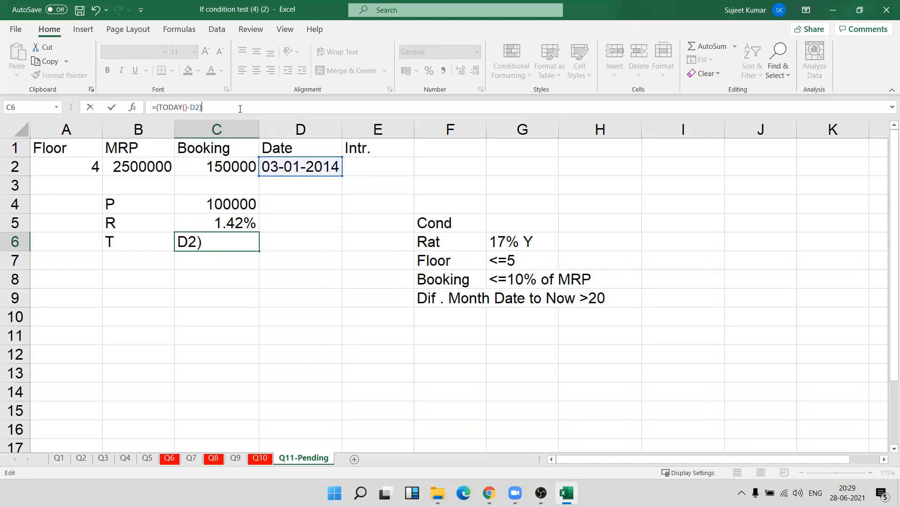
{"action": "type", "text": "/30"}
{"action": "key", "text": "Return"}
Reapply the General number format to the month result in C6.
{"action": "key", "text": "Up"}
{"action": "type", "text": "~"}
{"action": "key", "text": "Escape"}
{"action": "key", "text": "ctrl+shift+asciitilde"}
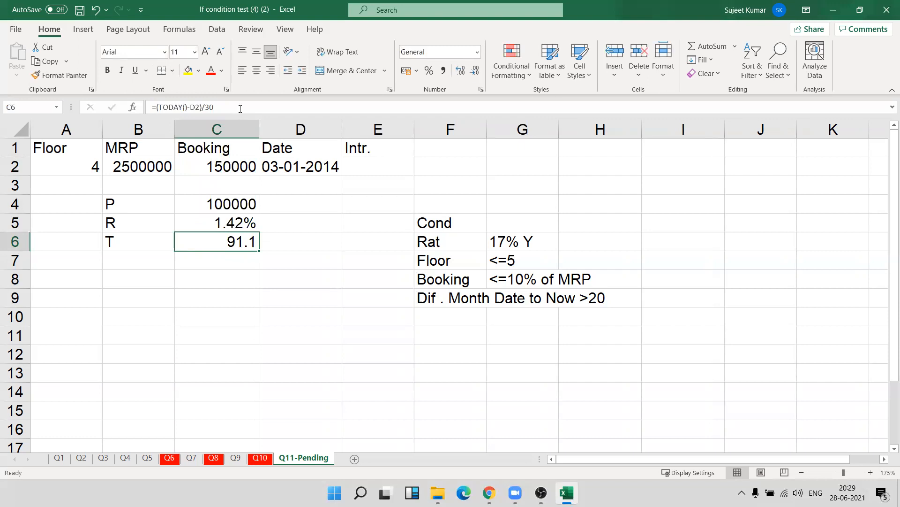
Enter the check calculation =7*12 in D3, below the date.
{"action": "key", "text": "Right"}
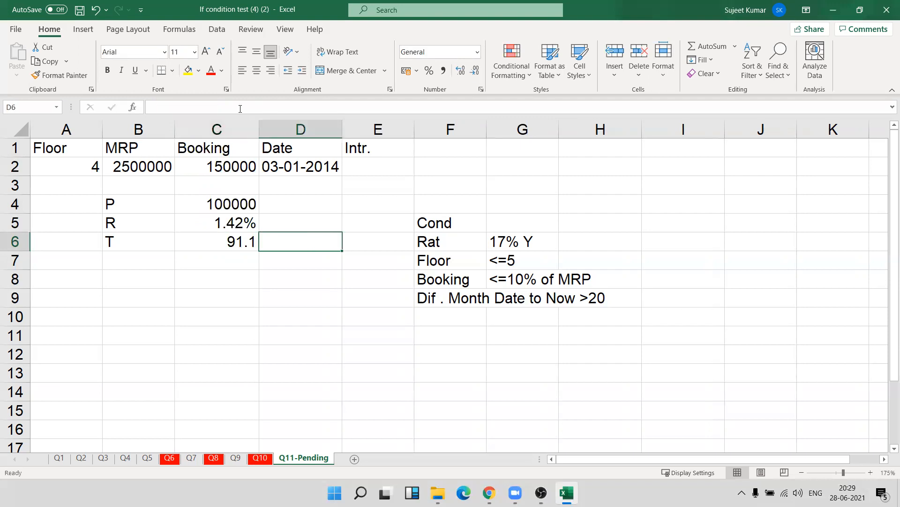
{"action": "key", "text": "Up"}
{"action": "key", "text": "Up"}
{"action": "key", "text": "Up"}
{"action": "type", "text": "="}
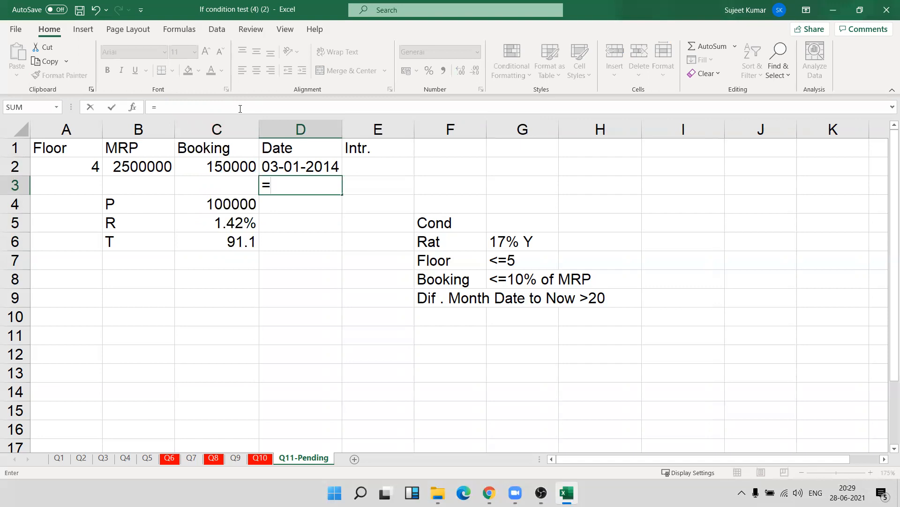
{"action": "type", "text": "7*12"}
{"action": "key", "text": "Return"}
{"action": "key", "text": "Up"}
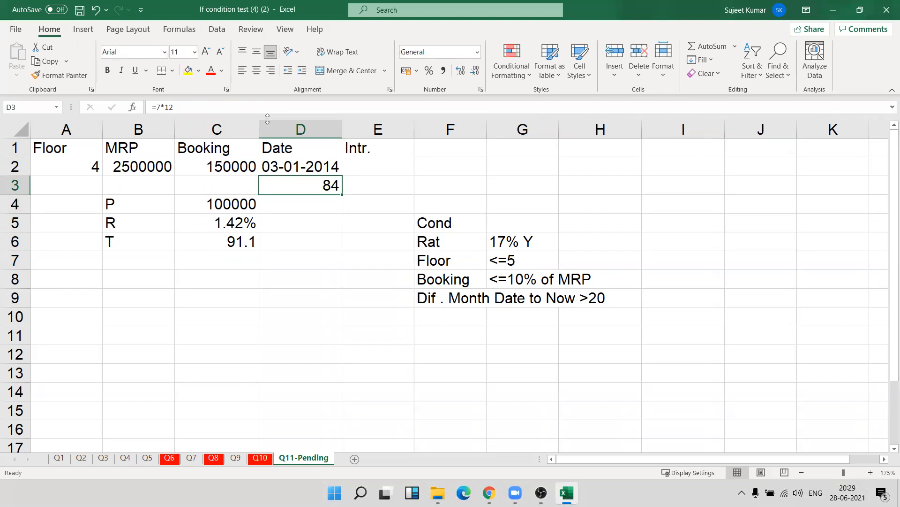
Format the date in D2 in the day-month name-year style, as in 03-Jan-14.
{"action": "key", "text": "Up"}
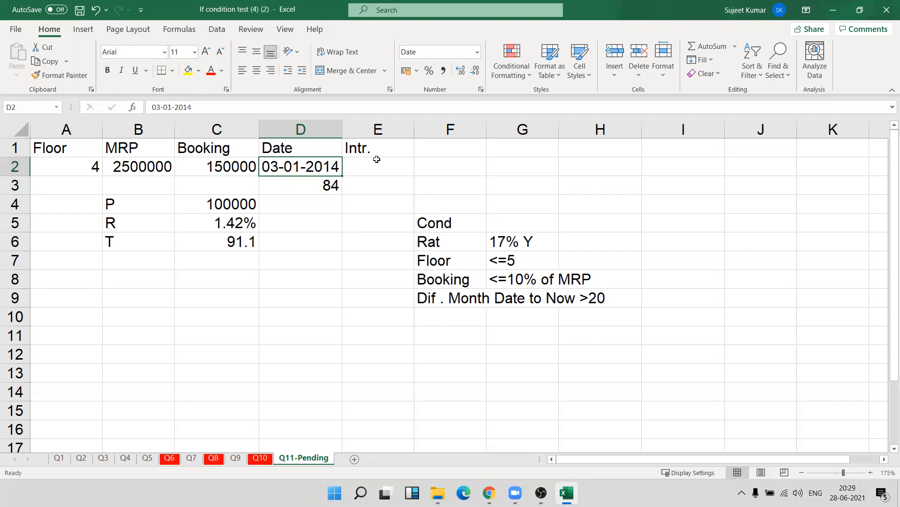
{"action": "key", "text": "ctrl+shift+3"}
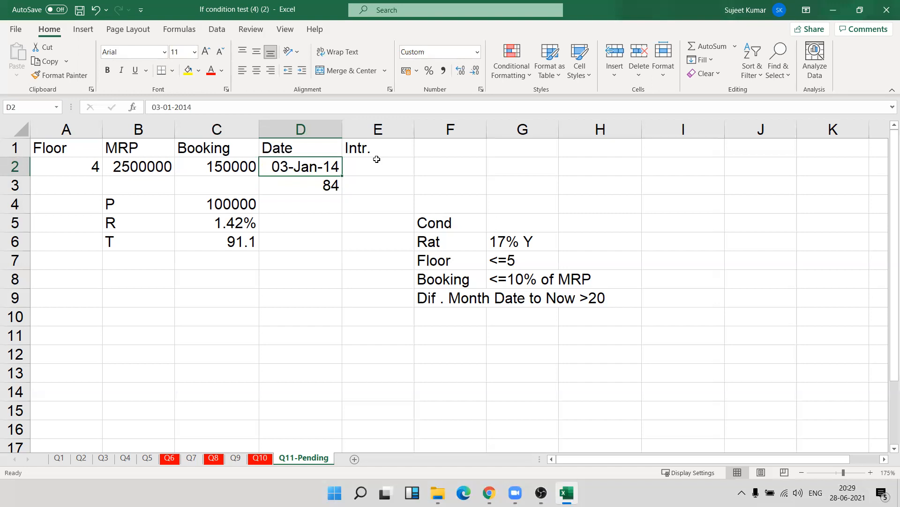
Clear the check calculation from D3.
{"action": "left_click", "coordinate": [247, 243]}
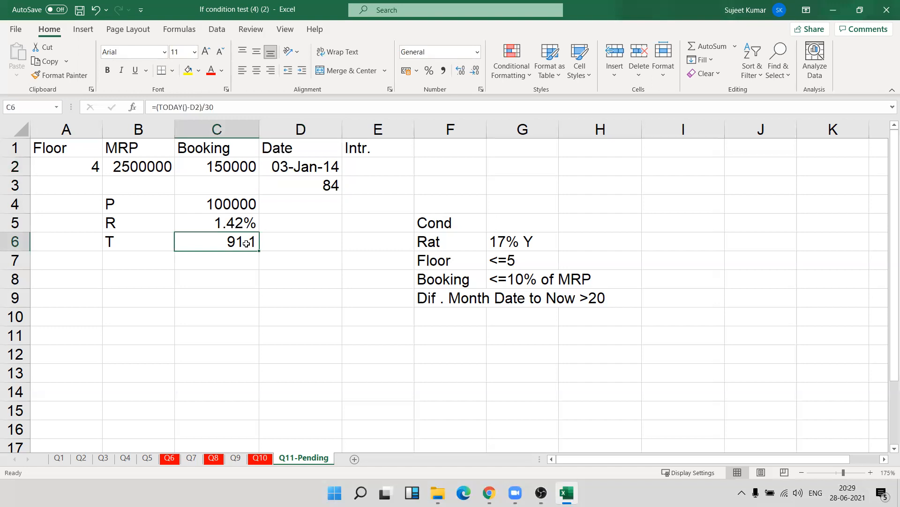
{"action": "left_click", "coordinate": [340, 187]}
{"action": "key", "text": "Delete"}
Replace the C6 formula with =DATEDIF(D2,TODAY(),"M") to count the full months from the date to today.
{"action": "key", "text": "Down"}
{"action": "key", "text": "Down"}
{"action": "key", "text": "Down"}
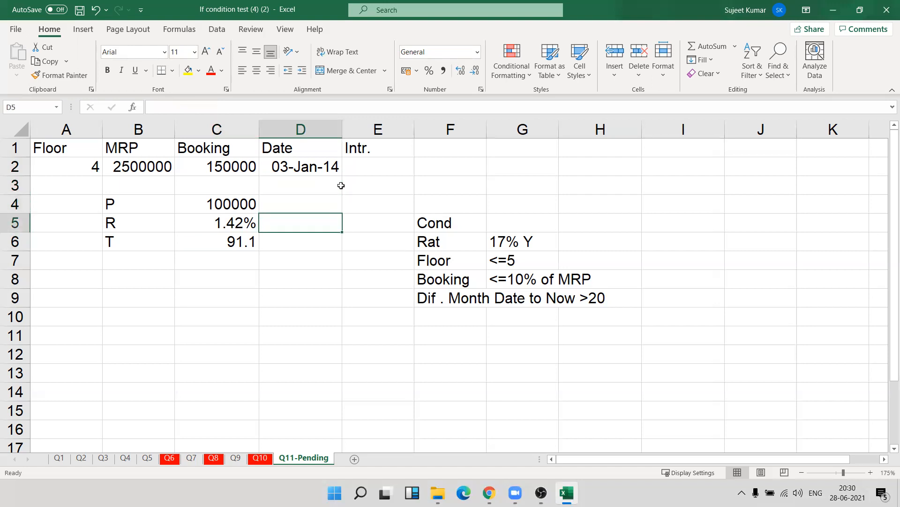
{"action": "key", "text": "Left"}
{"action": "type", "text": "="}
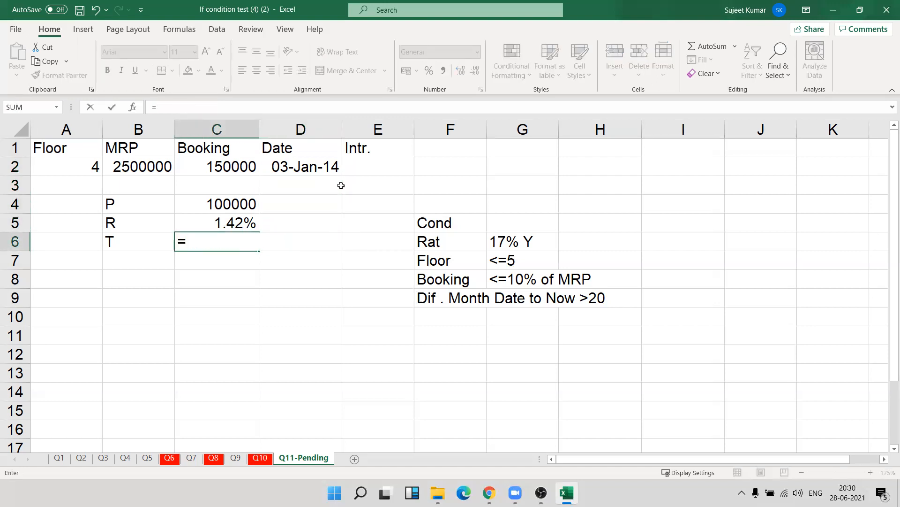
{"action": "type", "text": "dar"}
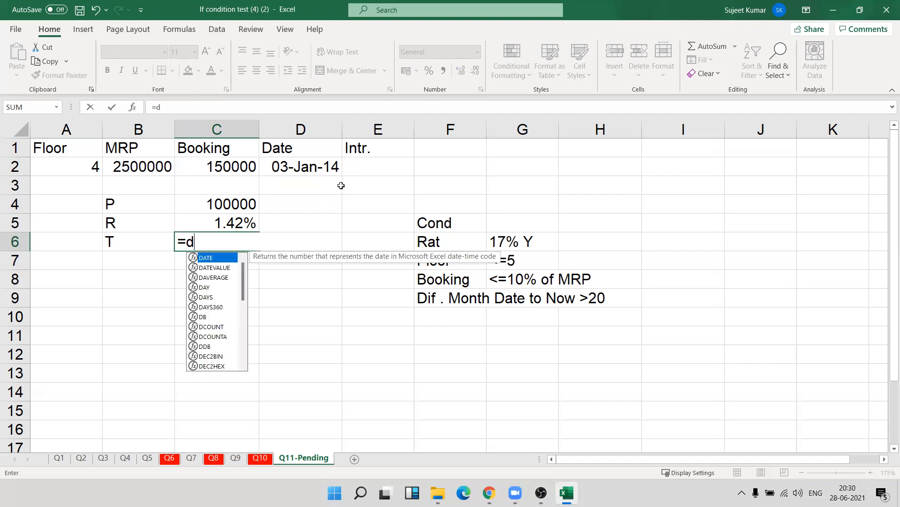
{"action": "key", "text": "BackSpace"}
{"action": "type", "text": "tw"}
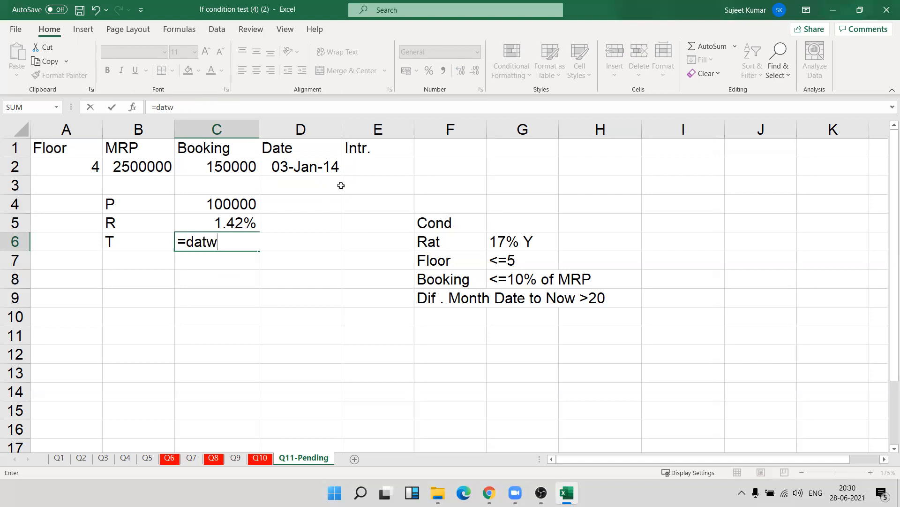
{"action": "key", "text": "BackSpace"}
{"action": "type", "text": "edif"}
{"action": "key", "text": "BackSpace"}
{"action": "type", "text": "("}
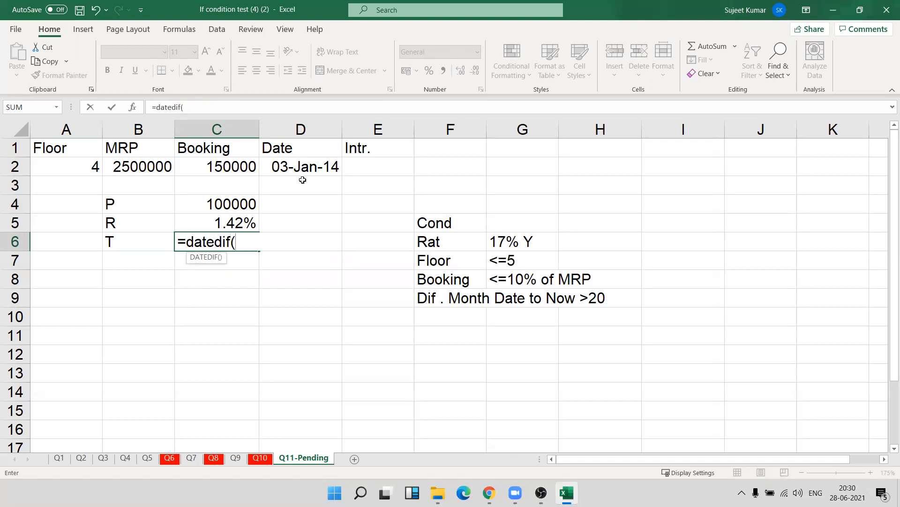
{"action": "left_click", "coordinate": [290, 170]}
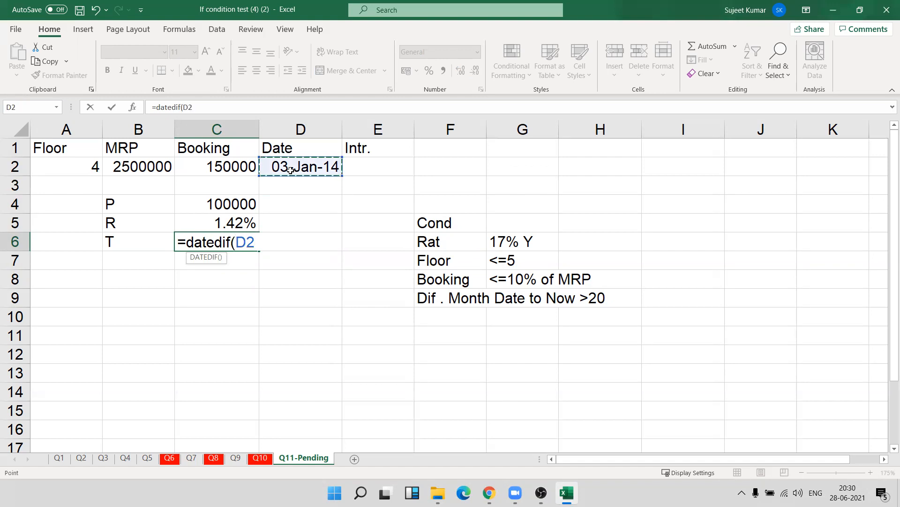
{"action": "type", "text": ",today"}
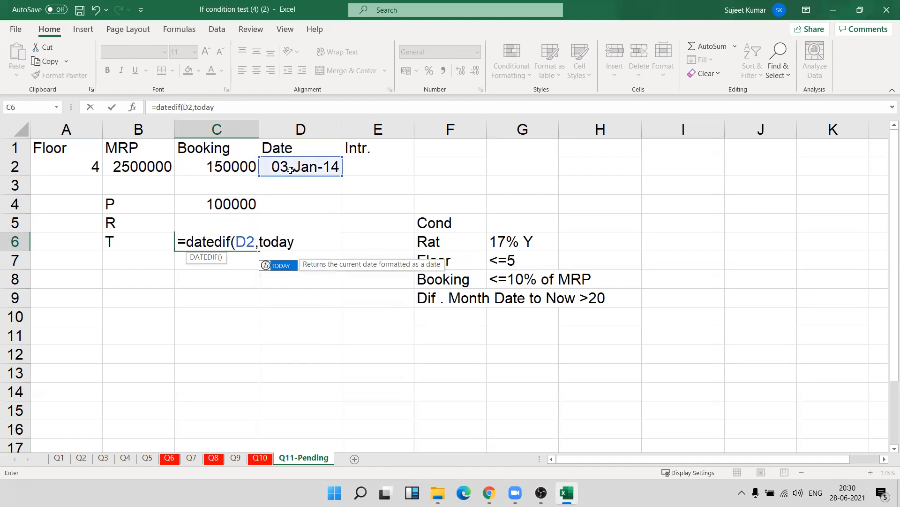
{"action": "type", "text": "(),\"M\")"}
{"action": "key", "text": "Return"}
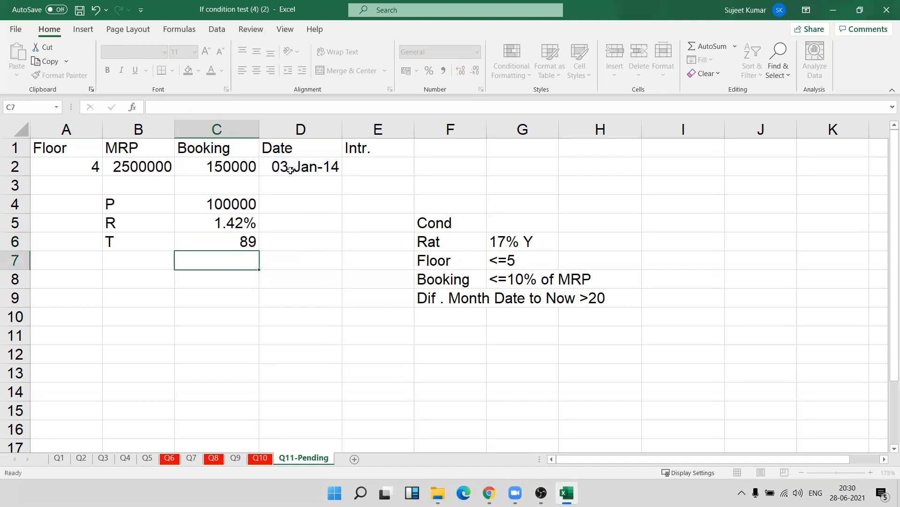
Extend the C6 formula to =DATEDIF(D2,TODAY(),"M")-20 and set the cell to the General number format.
{"action": "key", "text": "Up"}
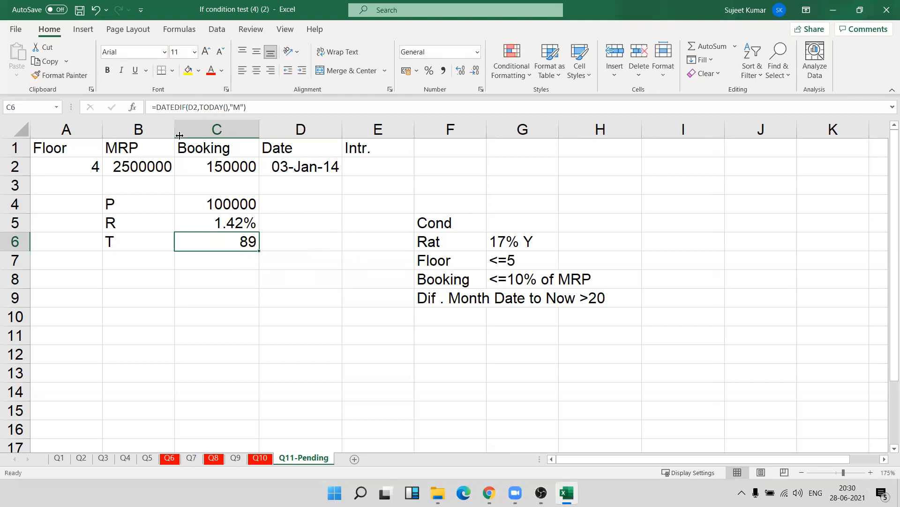
{"action": "left_click", "coordinate": [298, 104]}
{"action": "type", "text": "-20"}
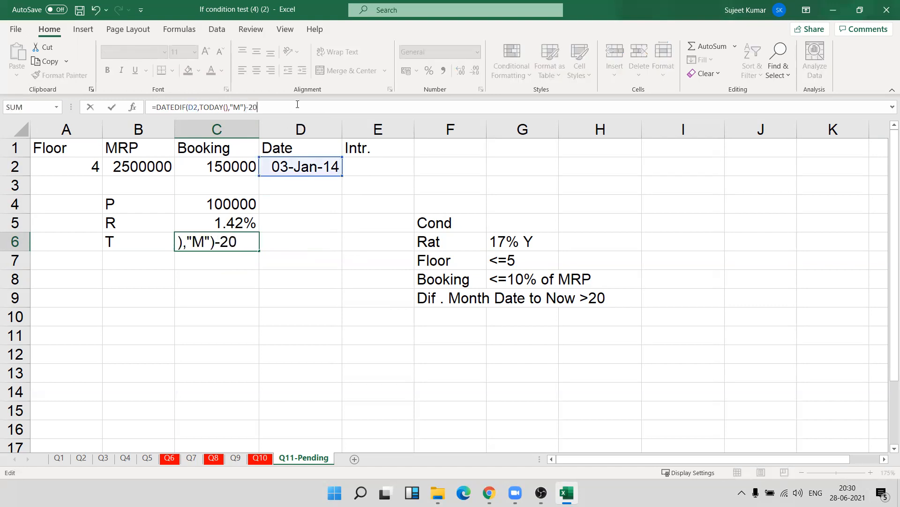
{"action": "key", "text": "Return"}
{"action": "key", "text": "Up"}
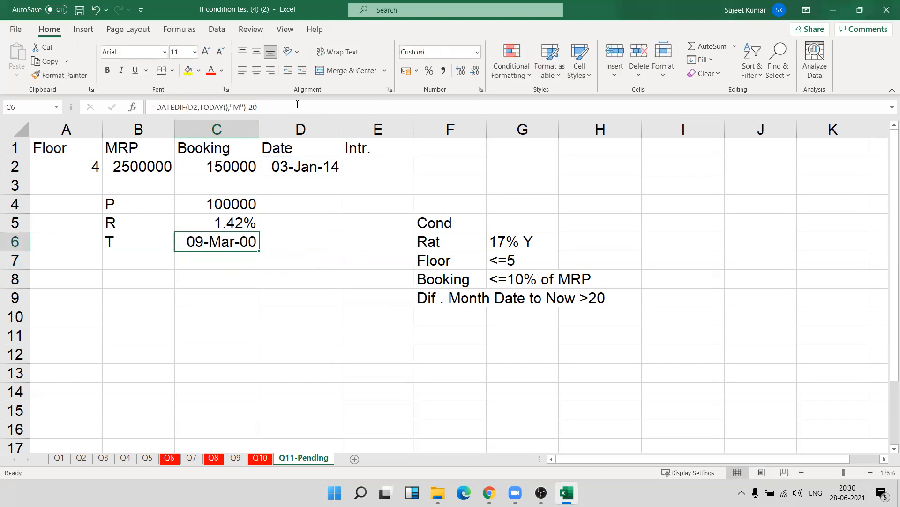
{"action": "key", "text": "ctrl+shift+grave"}
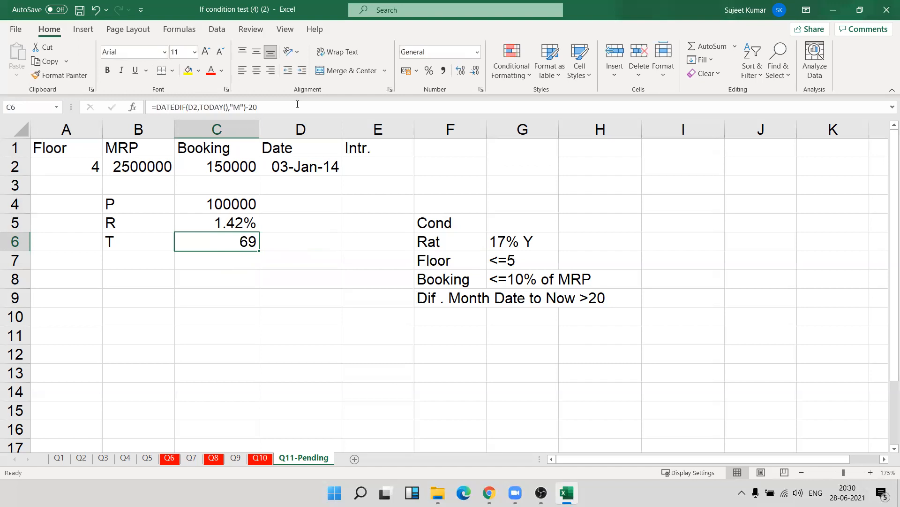
Enter =C4*C5*C6 in C7 to calculate the interest from principal, monthly rate and time.
{"action": "key", "text": "Down"}
{"action": "type", "text": "="}
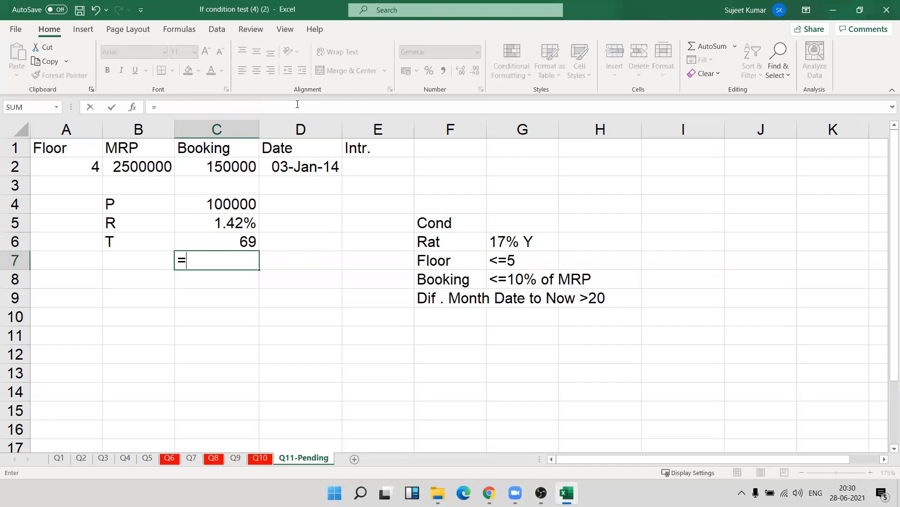
{"action": "key", "text": "Up"}
{"action": "key", "text": "Up"}
{"action": "key", "text": "Up"}
{"action": "type", "text": "*"}
{"action": "key", "text": "Down"}
{"action": "type", "text": "*"}
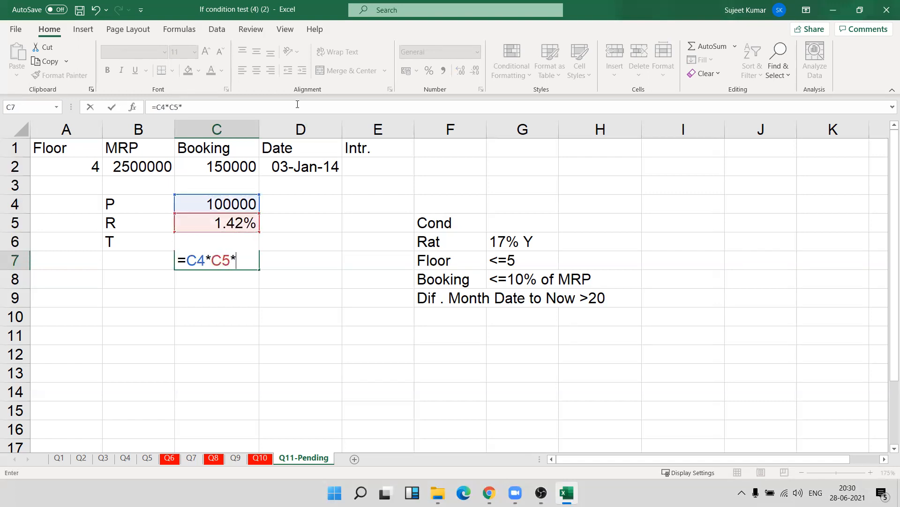
{"action": "key", "text": "Up"}
{"action": "key", "text": "Return"}
{"action": "key", "text": "Up"}
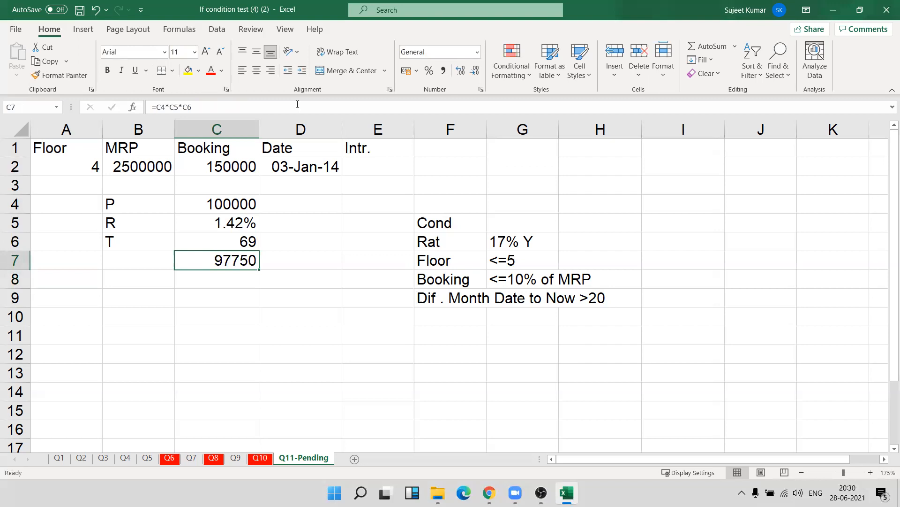
{"action": "left_click", "coordinate": [310, 164]}
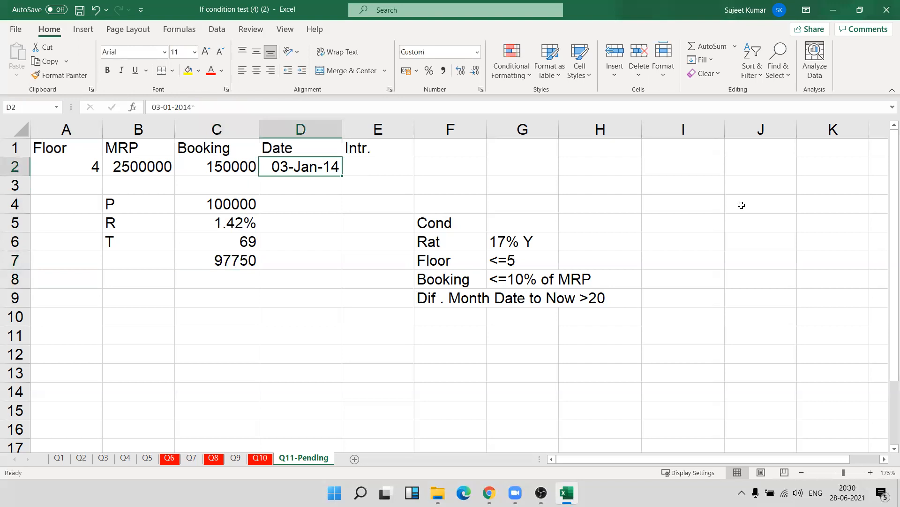
Change the date in D2 to 03-01-2020 to test the calculation, and check the month count in C6 and interest in C7.
{"action": "left_click", "coordinate": [200, 107]}
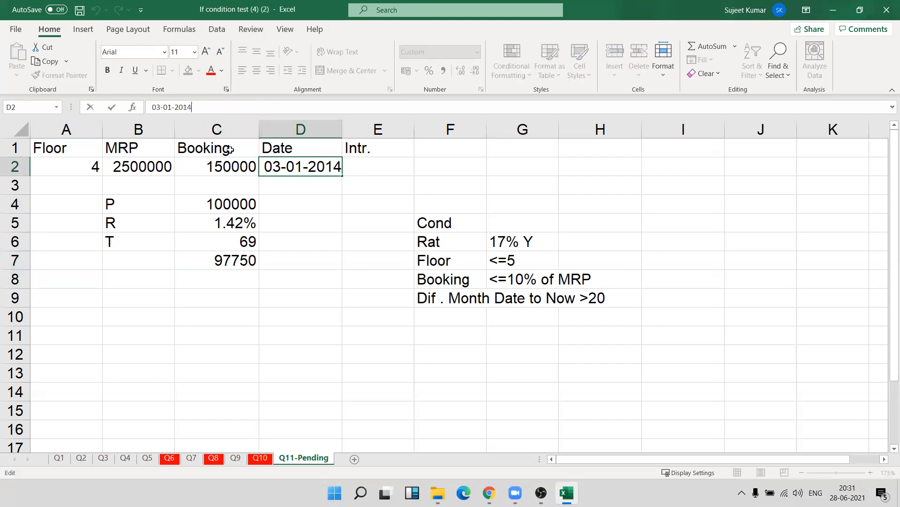
{"action": "key", "text": "BackSpace"}
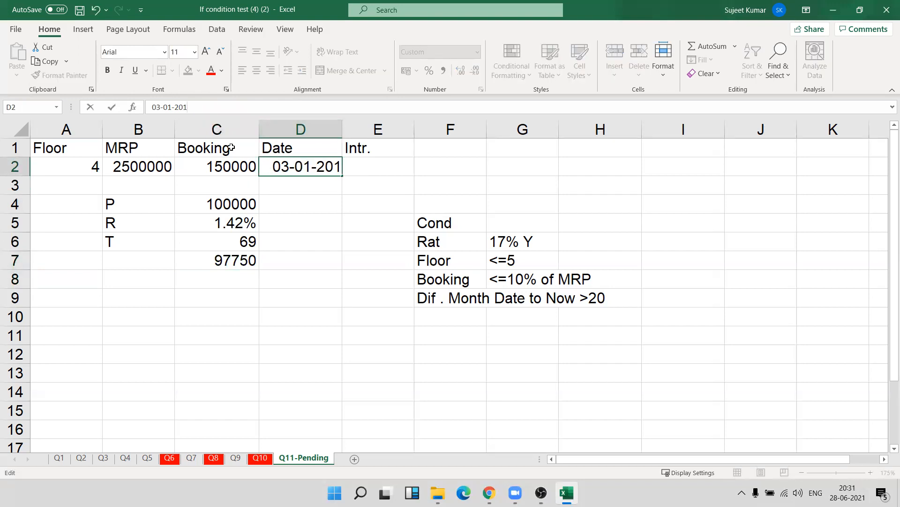
{"action": "key", "text": "BackSpace"}
{"action": "type", "text": "20"}
{"action": "key", "text": "Return"}
{"action": "key", "text": "Up"}
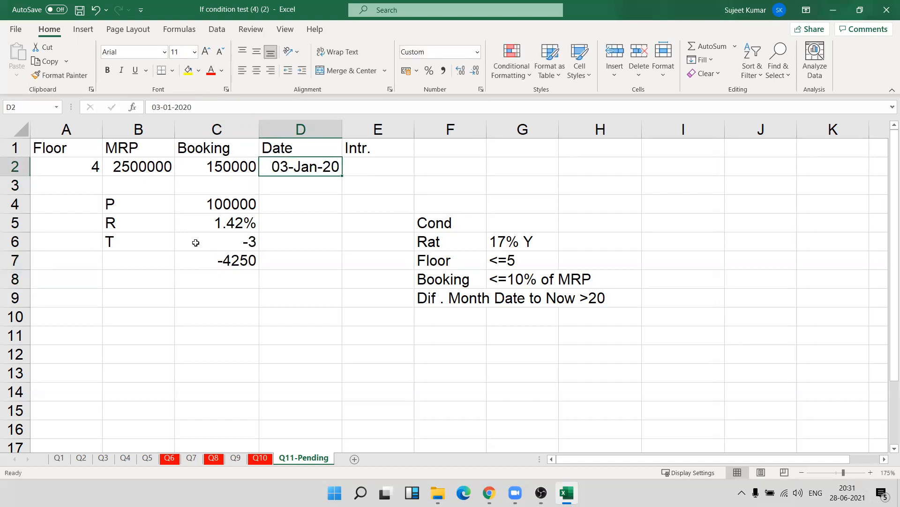
{"action": "left_click", "coordinate": [221, 243]}
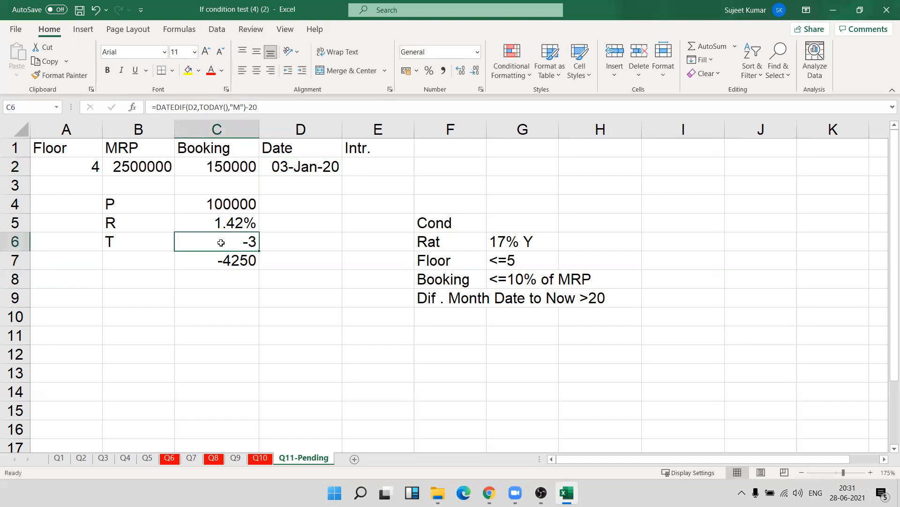
{"action": "left_click", "coordinate": [230, 262]}
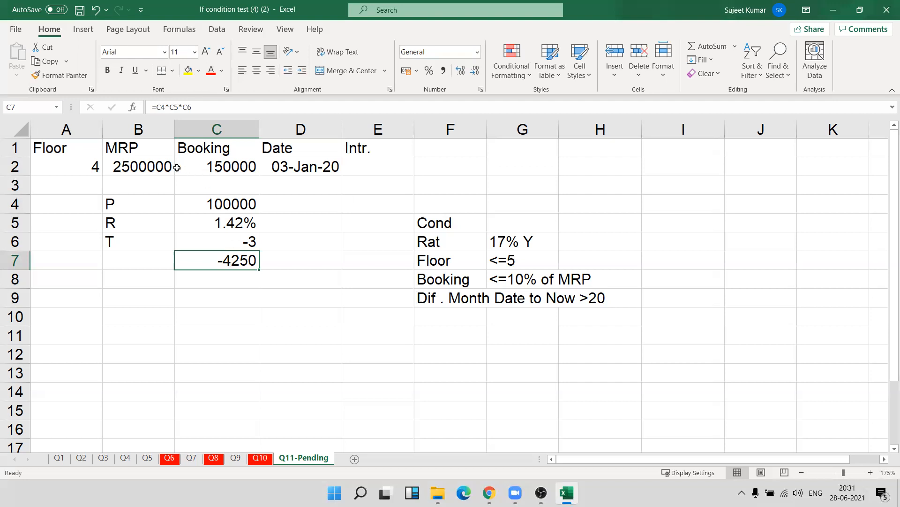
{"action": "left_click", "coordinate": [148, 168]}
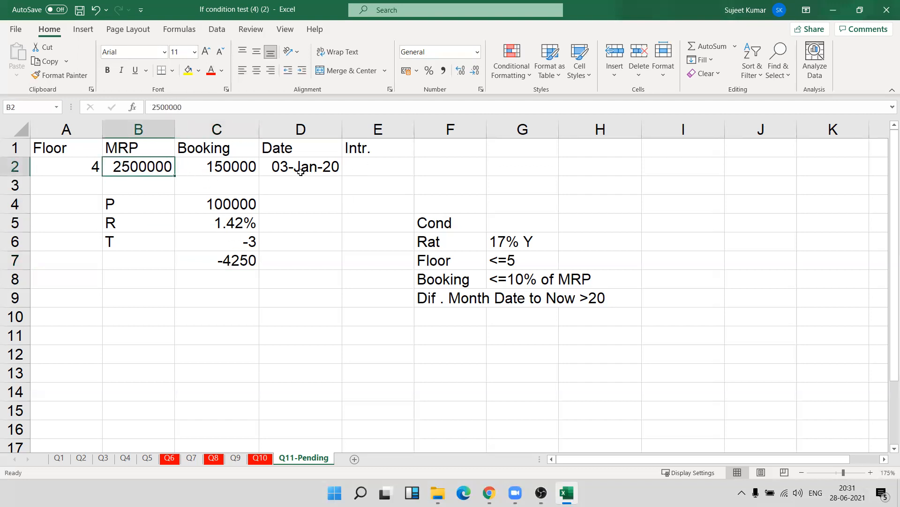
{"action": "left_click", "coordinate": [301, 172]}
{"action": "left_click", "coordinate": [228, 265]}
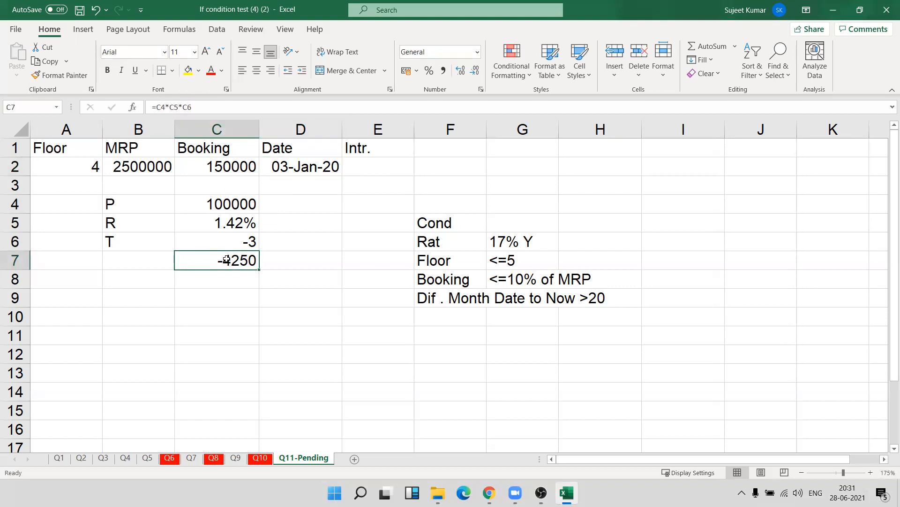
{"action": "key", "text": "Delete"}
{"action": "type", "text": "=if"}
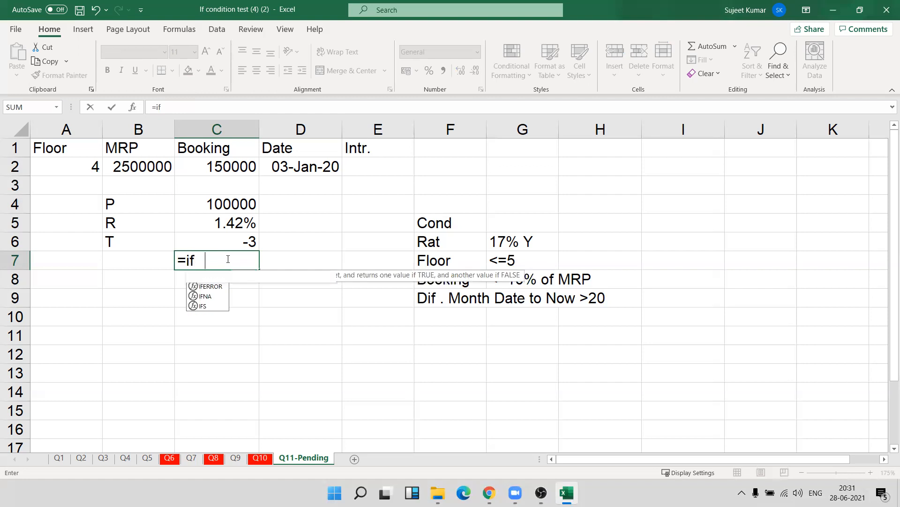
{"action": "key", "text": "Tab"}
{"action": "key", "text": "Up"}
{"action": "key", "text": "Up"}
{"action": "key", "text": "Up"}
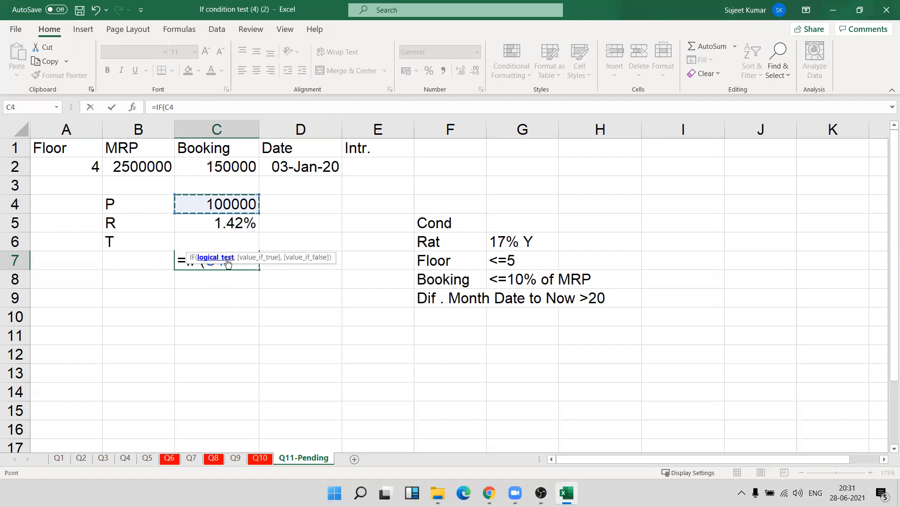
{"action": "type", "text": ">0"}
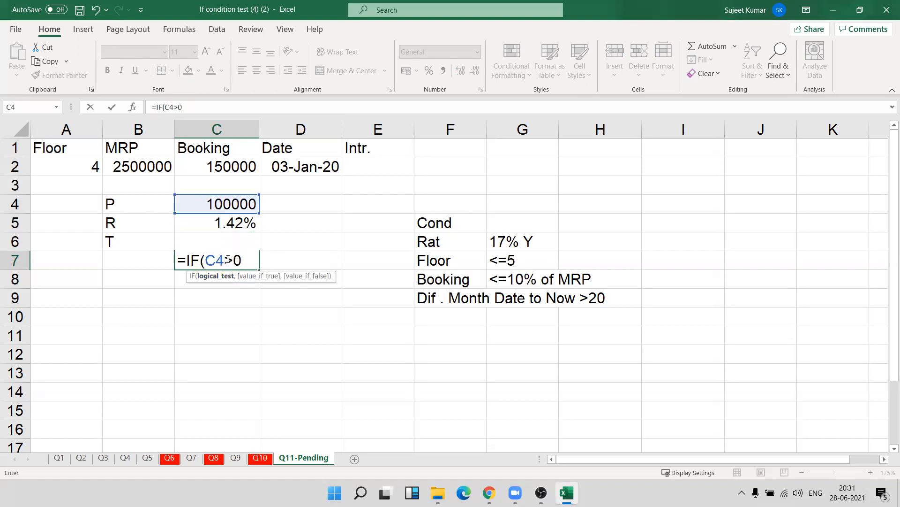
{"action": "type", "text": ","}
{"action": "key", "text": "Left"}
{"action": "key", "text": "Left"}
{"action": "key", "text": "Up"}
{"action": "key", "text": "Up"}
{"action": "key", "text": "Up"}
{"action": "key", "text": "Up"}
{"action": "key", "text": "Up"}
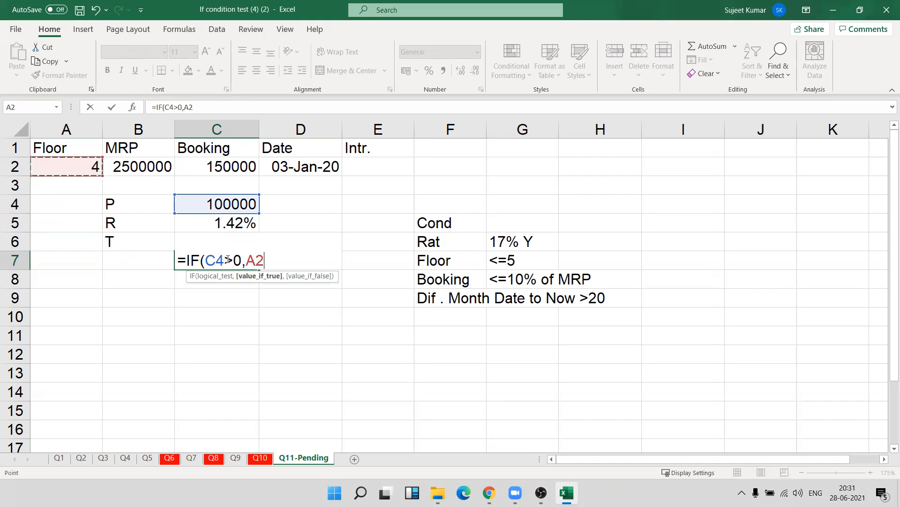
{"action": "type", "text": "<"}
{"action": "key", "text": "Escape"}
Enter =AND(A2<=5,C4>0,C6>0) in C7 to test the floor, booking and month conditions together.
{"action": "type", "text": "=and"}
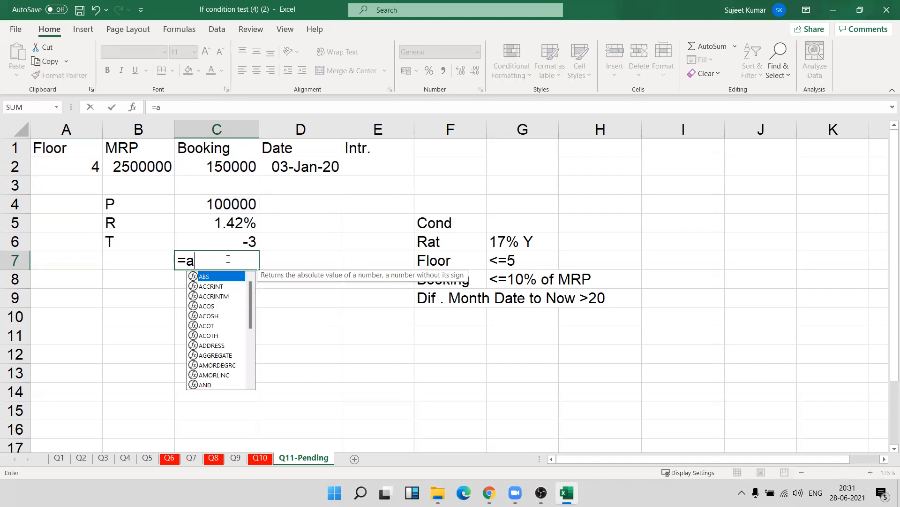
{"action": "key", "text": "Tab"}
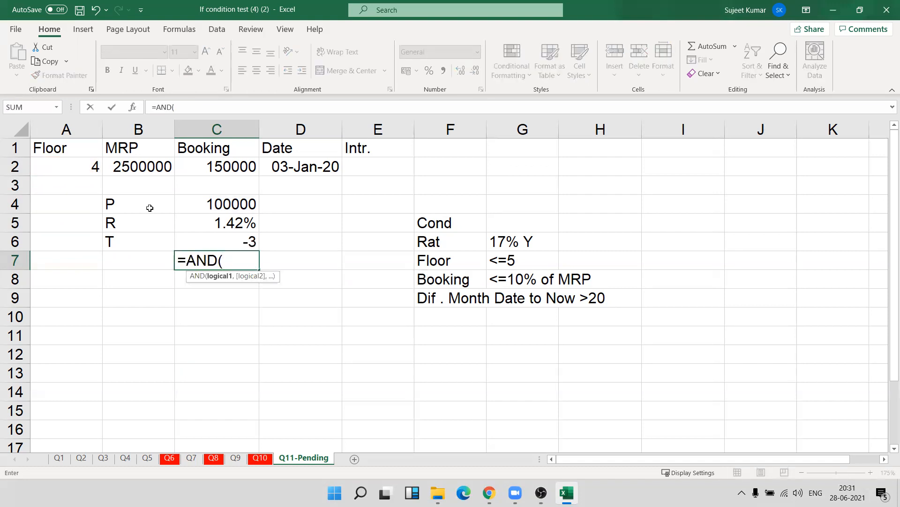
{"action": "left_click", "coordinate": [69, 167]}
{"action": "type", "text": "="}
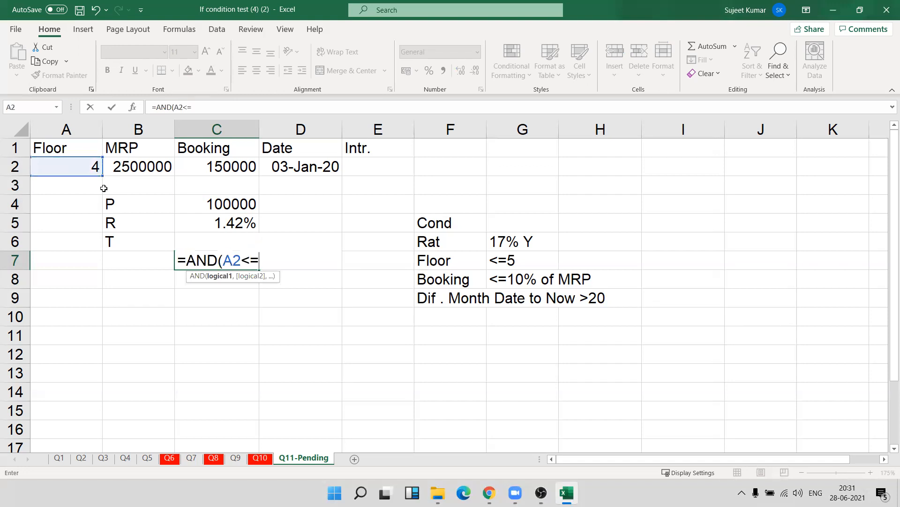
{"action": "type", "text": "5,"}
{"action": "key", "text": "Up"}
{"action": "key", "text": "Up"}
{"action": "key", "text": "Up"}
{"action": "key", "text": "Up"}
{"action": "key", "text": "Down"}
{"action": "type", "text": ">0,"}
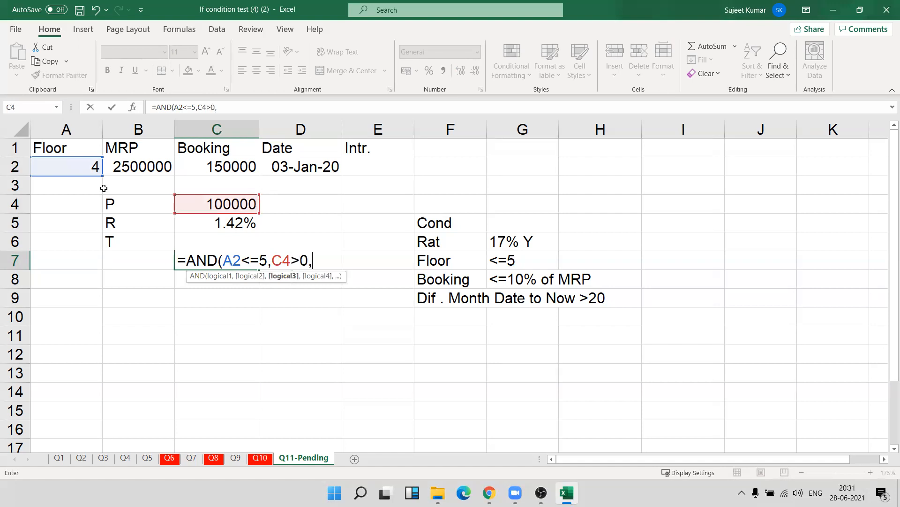
{"action": "key", "text": "Up"}
{"action": "type", "text": ">0"}
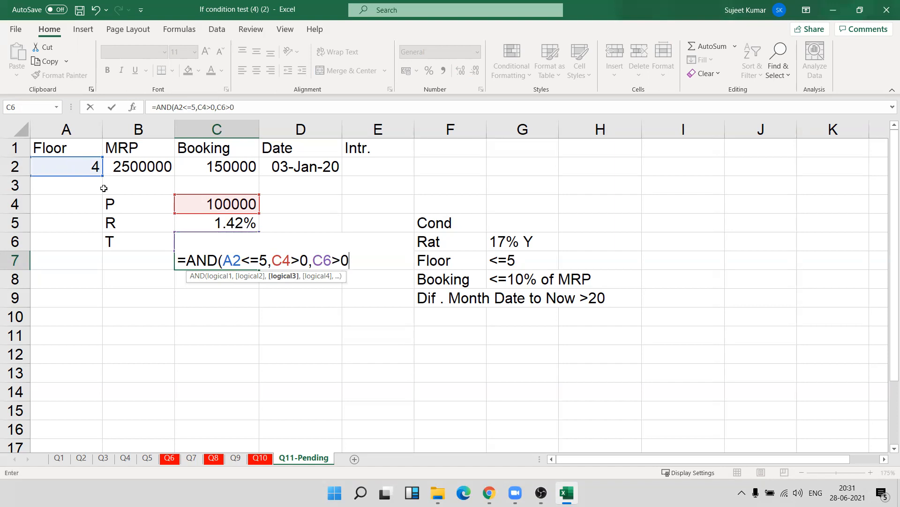
{"action": "type", "text": ")"}
{"action": "key", "text": "Return"}
{"action": "key", "text": "Up"}
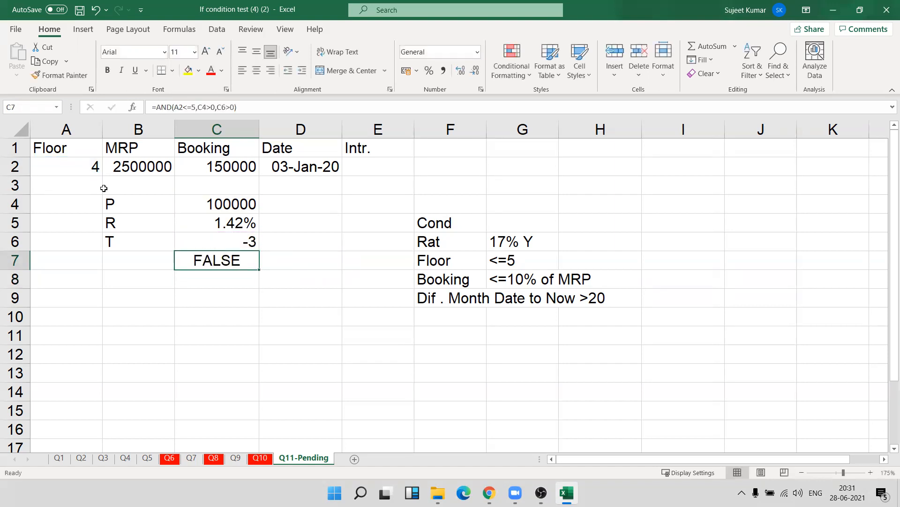
Wrap the AND test in C7 in an IF that returns C4*C5*C6 when true and 0 otherwise.
{"action": "double_click", "coordinate": [227, 265]}
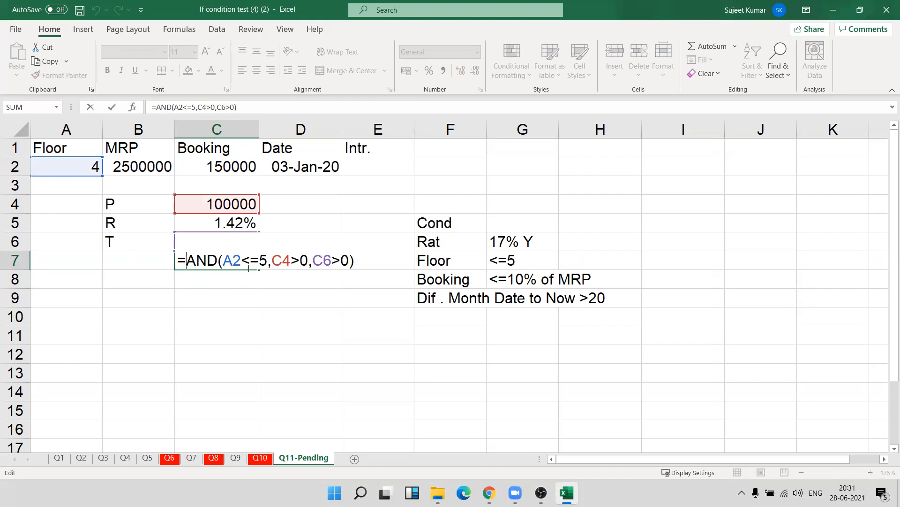
{"action": "key", "text": "Home"}
{"action": "key", "text": "Right"}
{"action": "type", "text": "IF("}
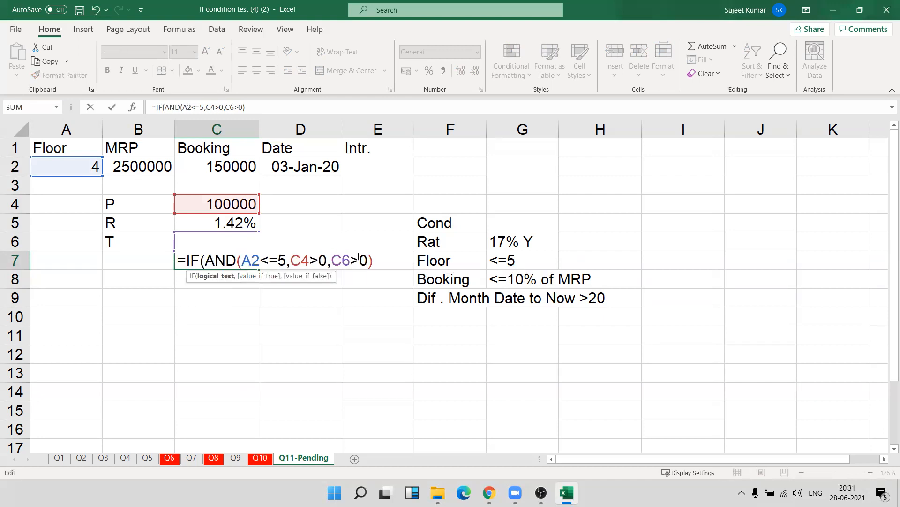
{"action": "left_click", "coordinate": [377, 263]}
{"action": "type", "text": "."}
{"action": "left_click", "coordinate": [234, 202]}
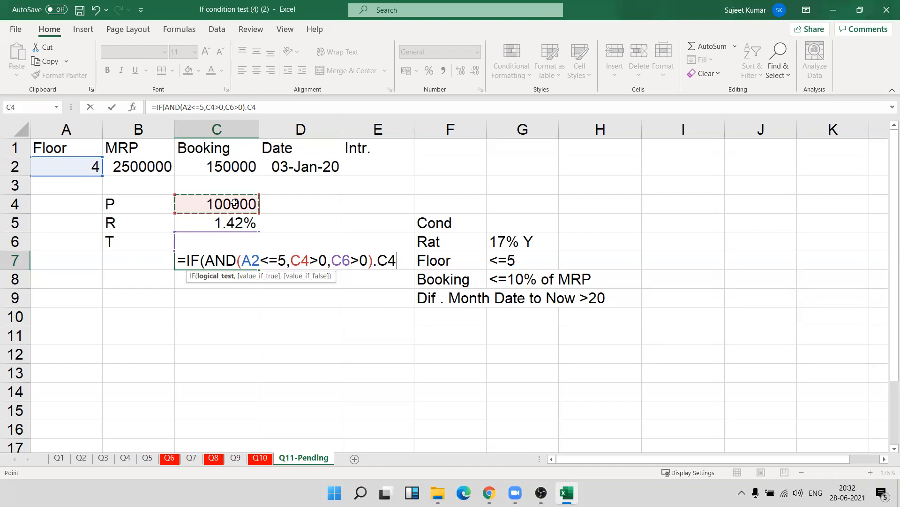
{"action": "type", "text": "*"}
{"action": "key", "text": "Up"}
{"action": "key", "text": "Up"}
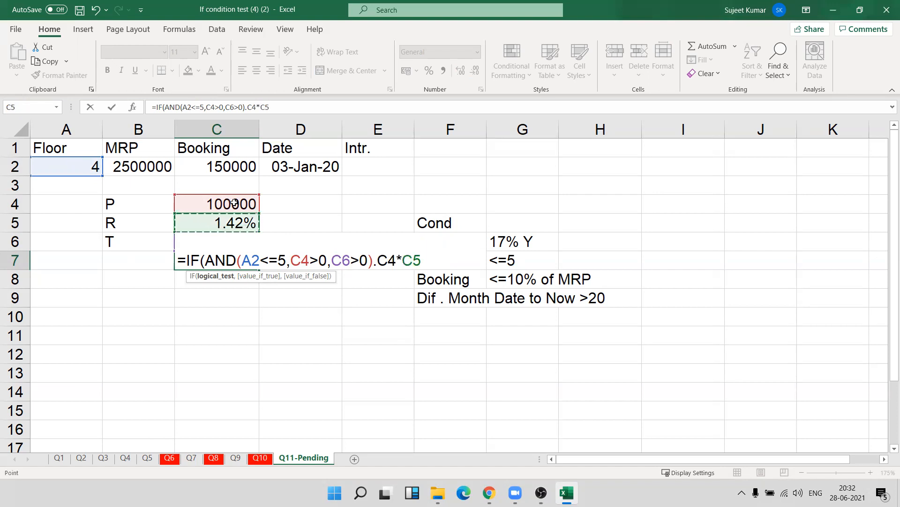
{"action": "type", "text": "*"}
{"action": "key", "text": "Up"}
{"action": "type", "text": ",0"}
{"action": "key", "text": "Return"}
{"action": "key", "text": "Return"}
Replace the period after the AND test with a comma so C7 holds =IF(AND(A2<=5,C4>0,C6>0),C4*C5*C6,0).
{"action": "key", "text": "Left"}
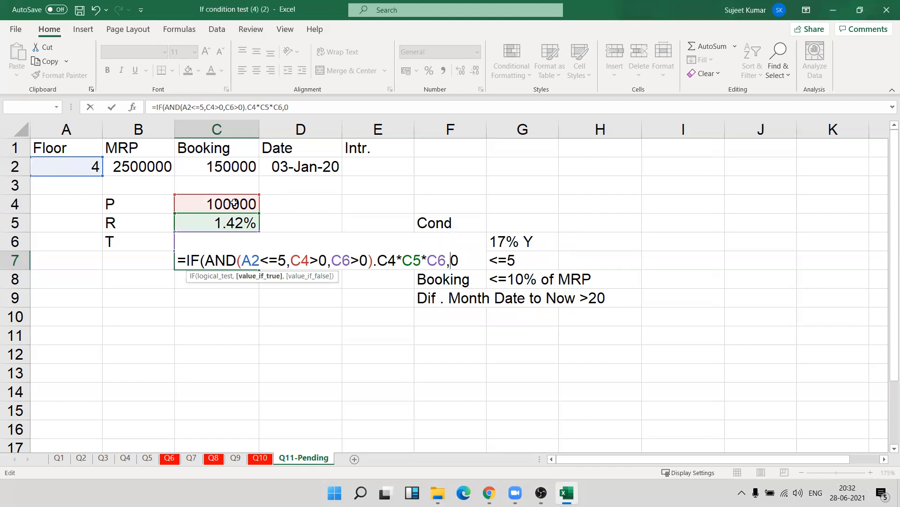
{"action": "key", "text": "Left"}
{"action": "key", "text": "Left"}
{"action": "key", "text": "Left"}
{"action": "key", "text": "Left"}
{"action": "key", "text": "Left"}
{"action": "key", "text": "Left"}
{"action": "key", "text": "Left"}
{"action": "key", "text": "Left"}
{"action": "key", "text": "Left"}
{"action": "key", "text": "Left"}
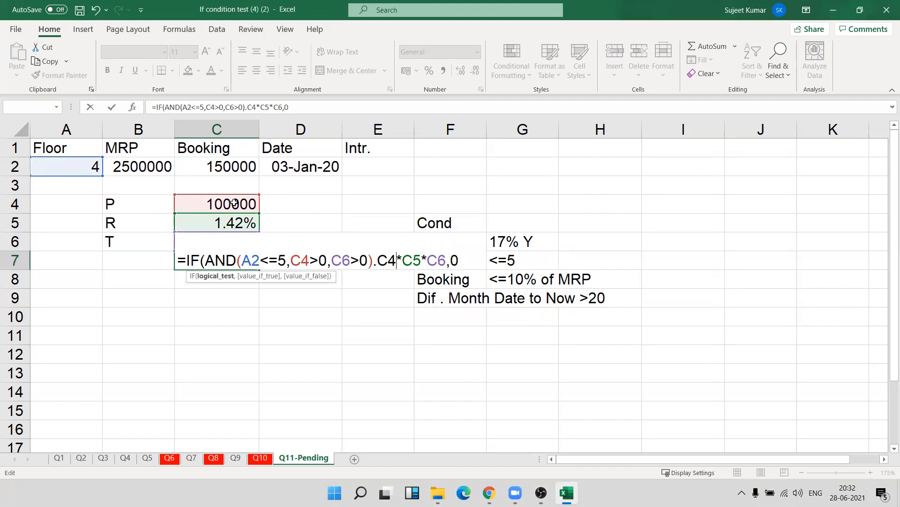
{"action": "key", "text": "Delete"}
{"action": "type", "text": ","}
{"action": "key", "text": "Return"}
{"action": "key", "text": "Return"}
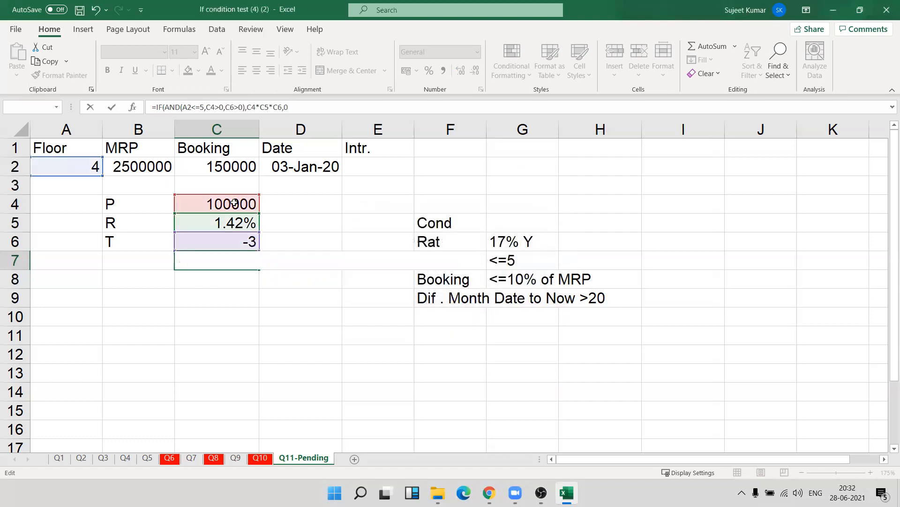
{"action": "key", "text": "Up"}
{"action": "key", "text": "Delete"}
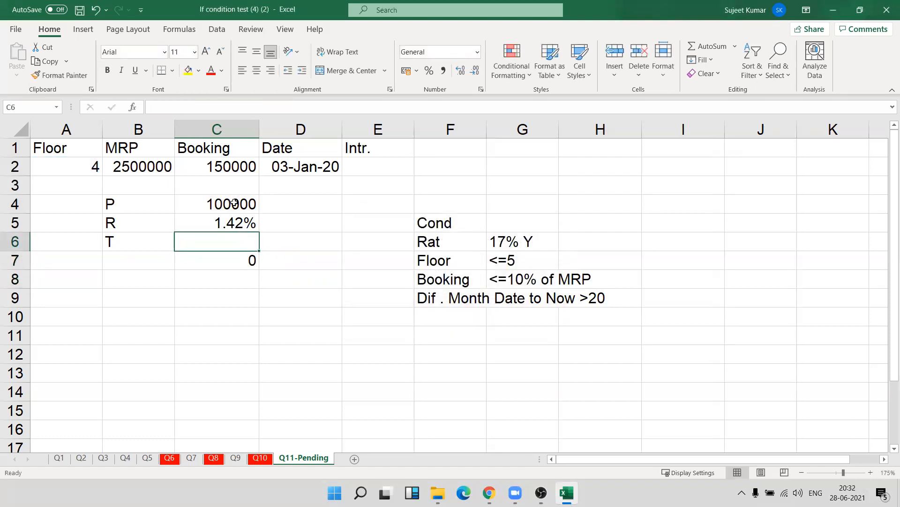
{"action": "key", "text": "Down"}
{"action": "key", "text": "Up"}
{"action": "key", "text": "ctrl+z"}
{"action": "key", "text": "Down"}
{"action": "key", "text": "Down"}
{"action": "key", "text": "Up"}
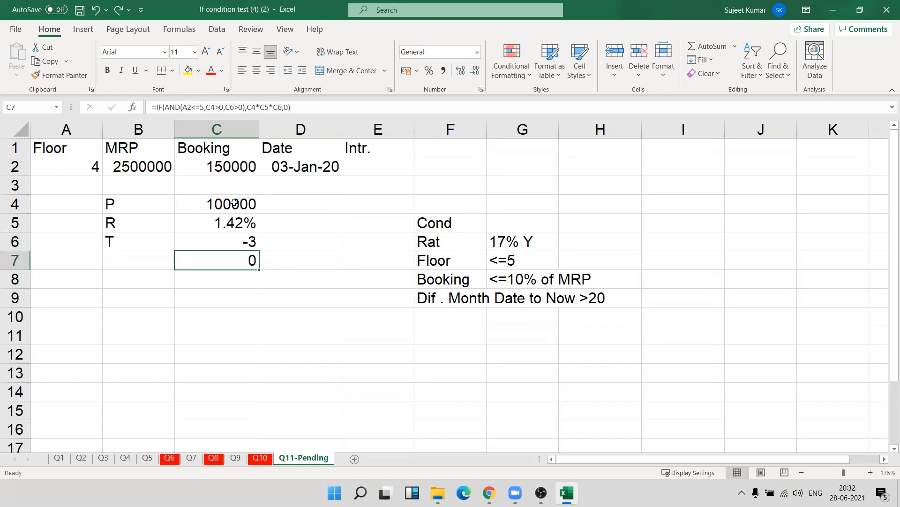
Set the date in D2 to 03-01-2019 and check the interest formula in C7.
{"action": "left_click", "coordinate": [310, 169]}
{"action": "left_click", "coordinate": [206, 104]}
{"action": "key", "text": "BackSpace"}
{"action": "key", "text": "BackSpace"}
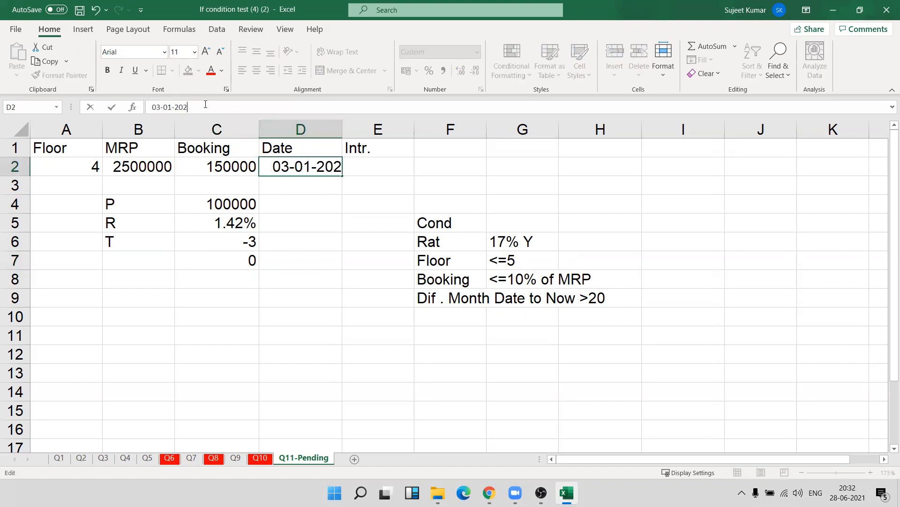
{"action": "type", "text": "19"}
{"action": "key", "text": "Return"}
{"action": "key", "text": "Up"}
{"action": "key", "text": "Down"}
{"action": "key", "text": "Down"}
{"action": "key", "text": "Down"}
{"action": "key", "text": "Down"}
{"action": "key", "text": "Down"}
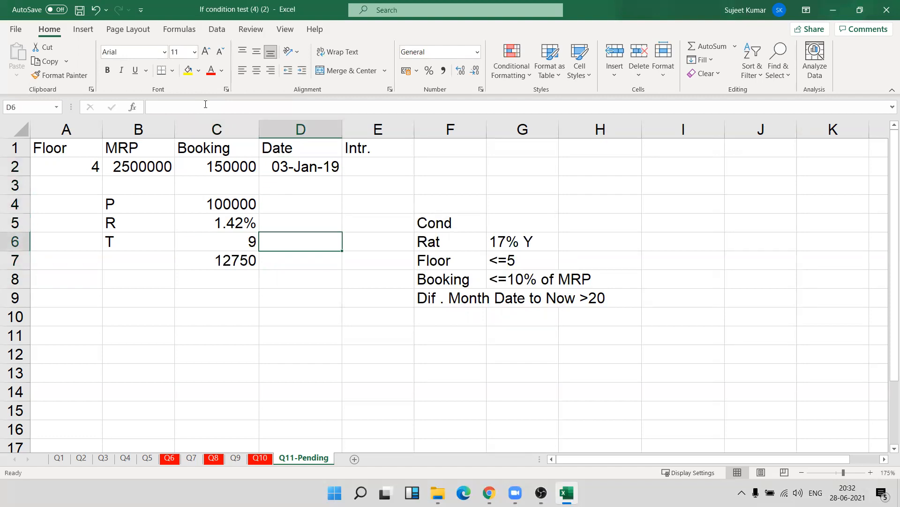
{"action": "key", "text": "Left"}
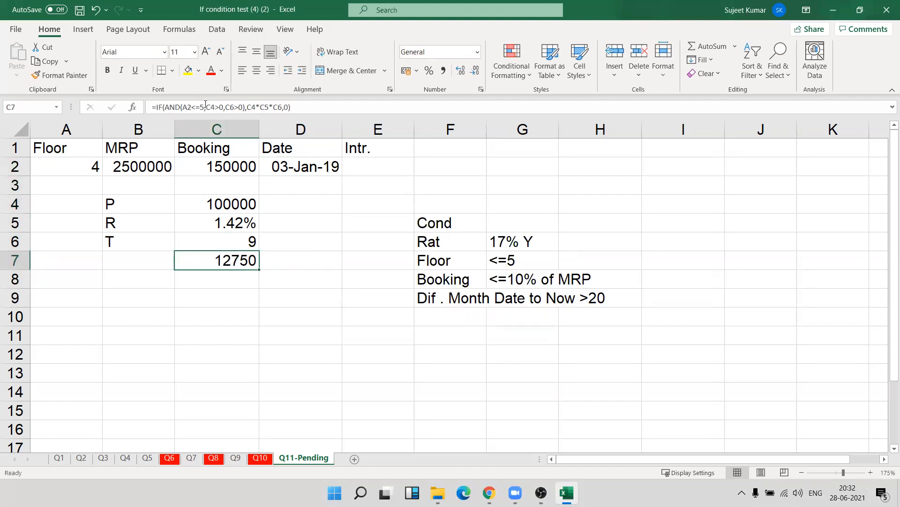
Set the booking amount in C2 to 350000 to test the booking condition, and check the interest in C7.
{"action": "left_click", "coordinate": [200, 162]}
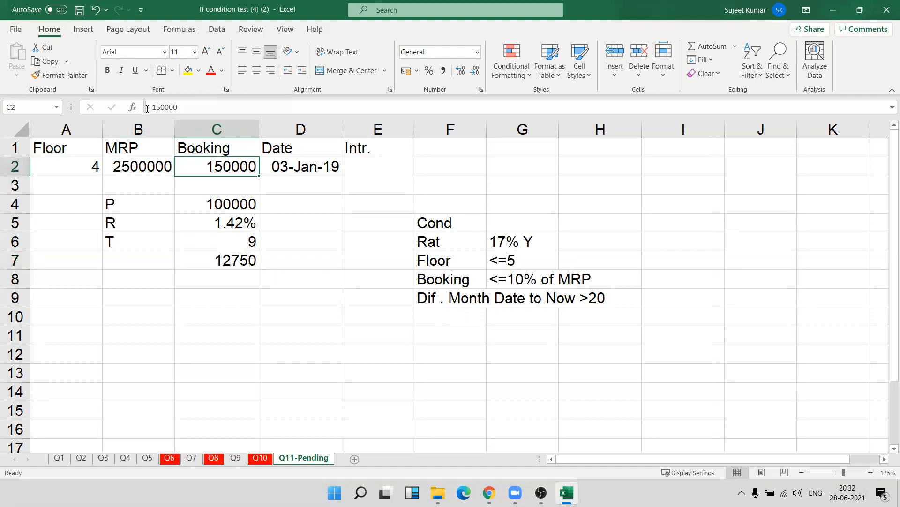
{"action": "left_click", "coordinate": [179, 111]}
{"action": "left_click", "coordinate": [155, 107]}
{"action": "key", "text": "BackSpace"}
{"action": "type", "text": "3"}
{"action": "key", "text": "Return"}
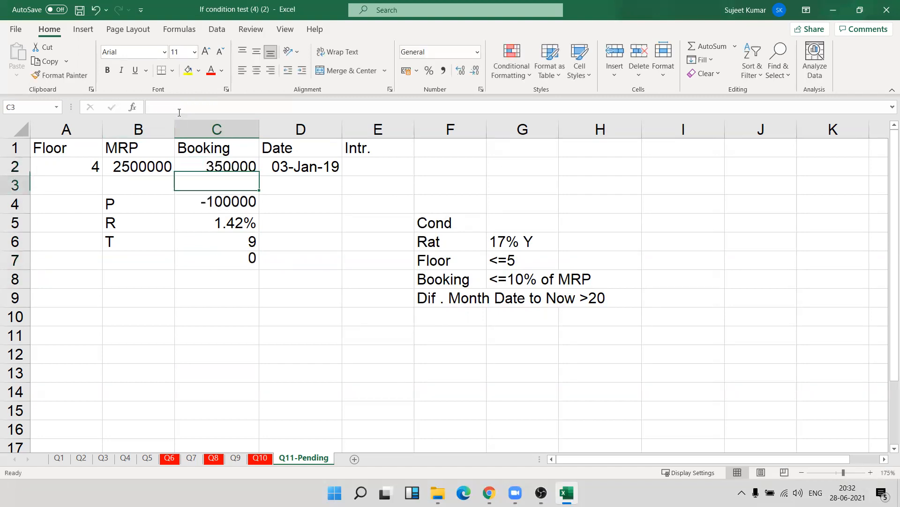
{"action": "left_click", "coordinate": [251, 262]}
Set the booking amount in C2 to 250000 and check the interest in C7 and the principal formula in C4.
{"action": "left_click", "coordinate": [217, 169]}
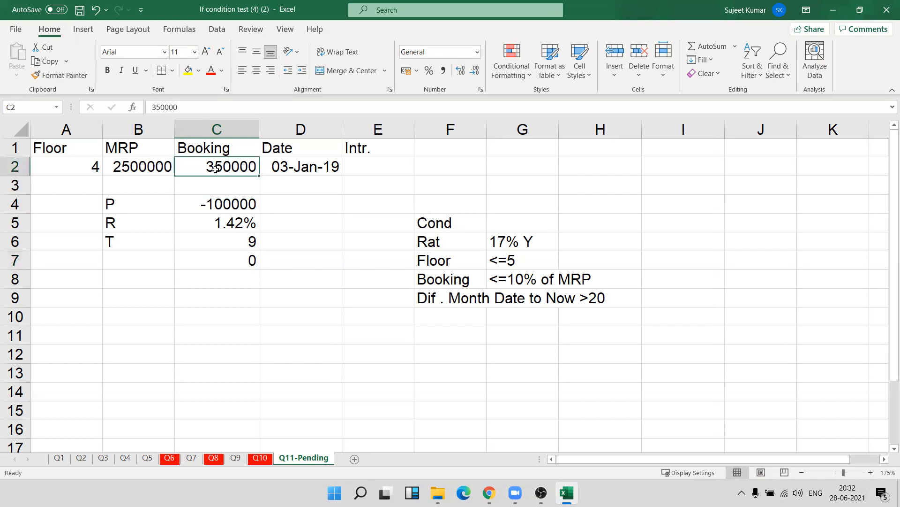
{"action": "double_click", "coordinate": [216, 168]}
{"action": "key", "text": "Left"}
{"action": "key", "text": "Left"}
{"action": "key", "text": "Left"}
{"action": "key", "text": "Left"}
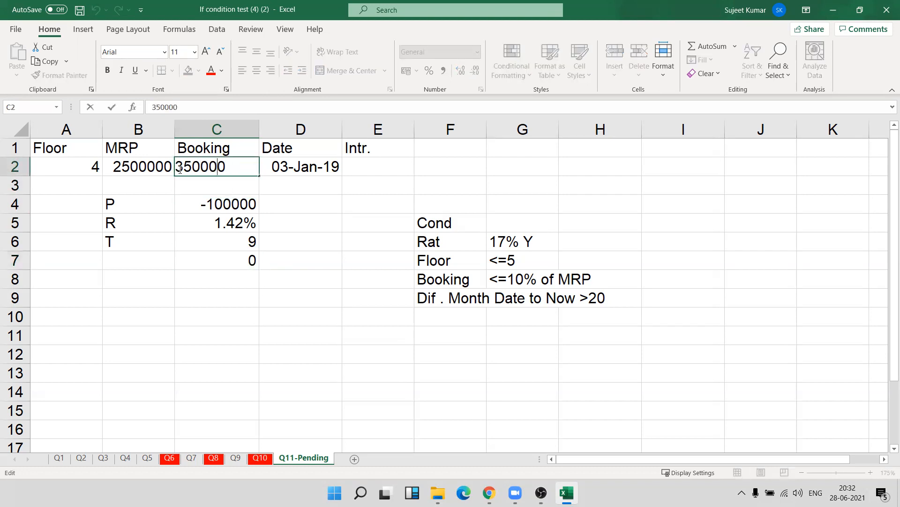
{"action": "key", "text": "BackSpace"}
{"action": "type", "text": "2"}
{"action": "key", "text": "Return"}
{"action": "key", "text": "Down"}
{"action": "key", "text": "Down"}
{"action": "key", "text": "Down"}
{"action": "key", "text": "Down"}
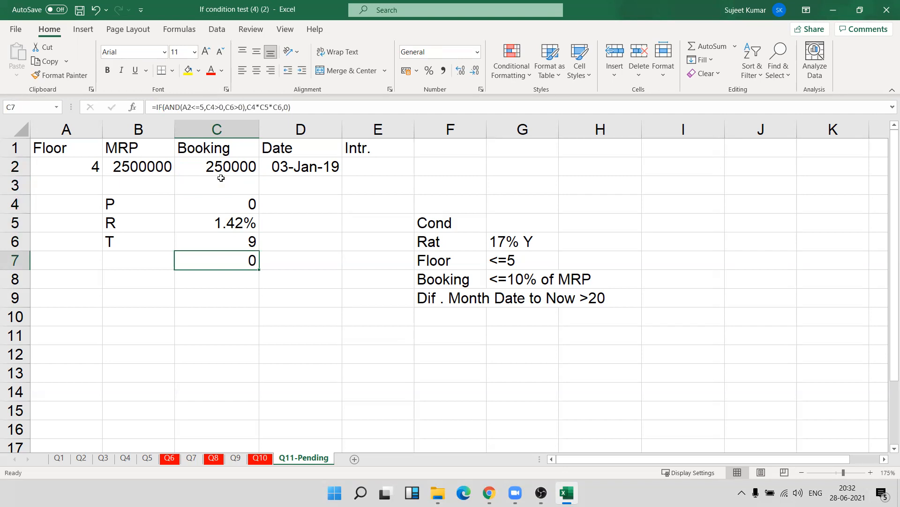
{"action": "key", "text": "Up"}
{"action": "key", "text": "Up"}
{"action": "key", "text": "Up"}
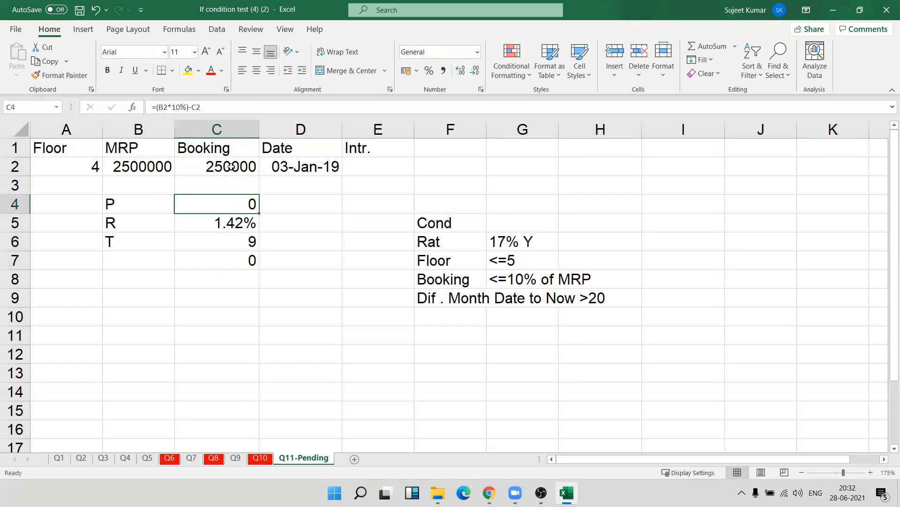
Review the booking amount in C2, the input values in row 2 and the empty Intr. column.
{"action": "left_click", "coordinate": [229, 166]}
{"action": "left_click", "coordinate": [152, 107]}
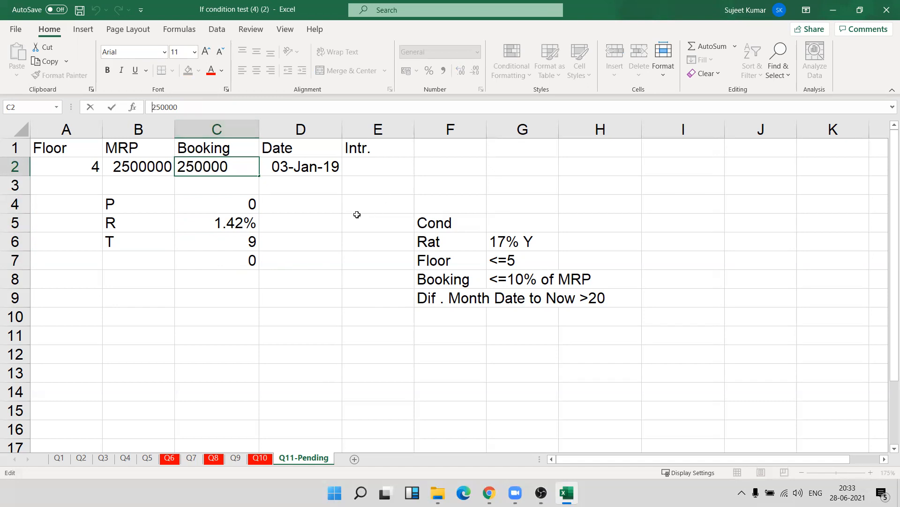
{"action": "key", "text": "Return"}
{"action": "left_click_drag", "start_coordinate": [80, 166], "coordinate": [244, 166]}
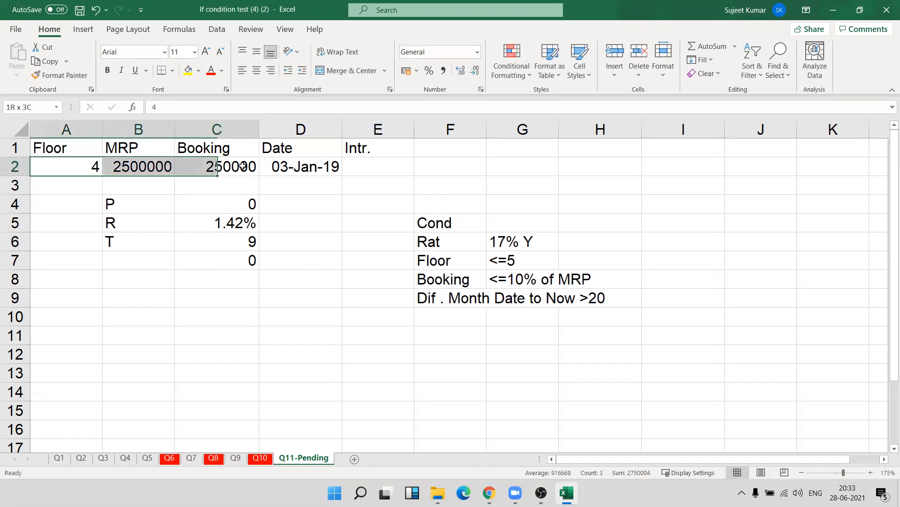
{"action": "left_click_drag", "start_coordinate": [381, 162], "coordinate": [378, 352]}
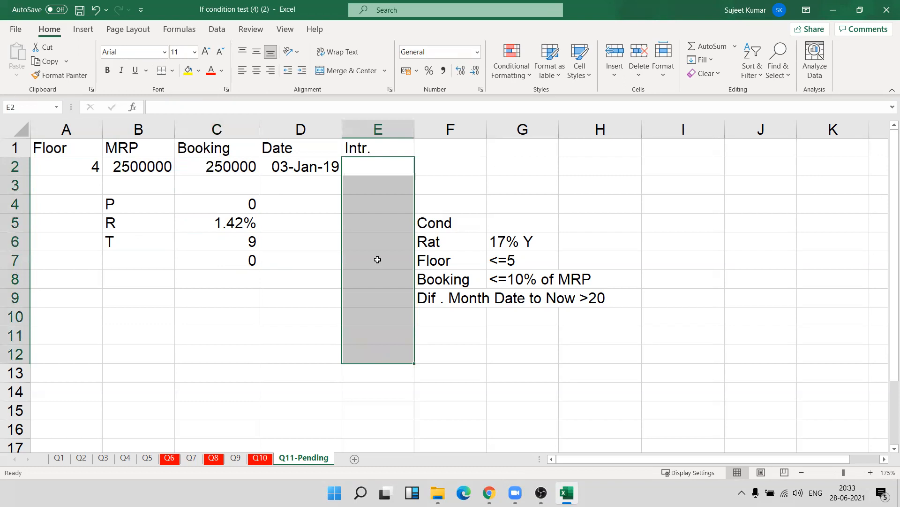
{"action": "left_click", "coordinate": [378, 170]}
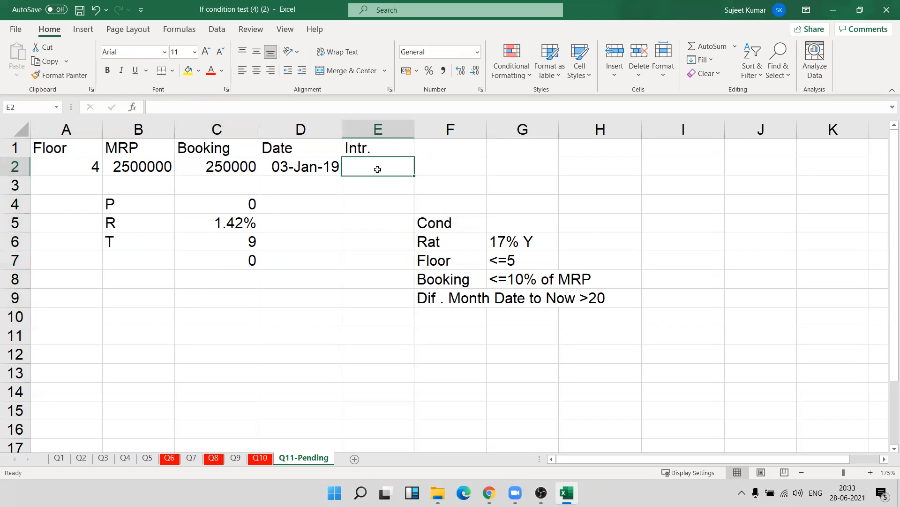
Copy the expression (B2*10%)-C2 from the principal formula in C4, without its equals sign.
{"action": "left_click", "coordinate": [257, 257]}
{"action": "left_click", "coordinate": [226, 208]}
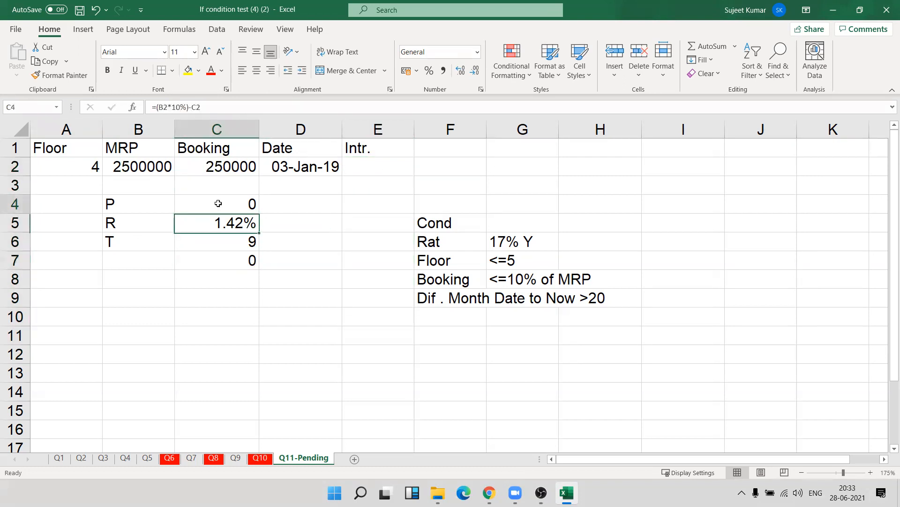
{"action": "double_click", "coordinate": [223, 201]}
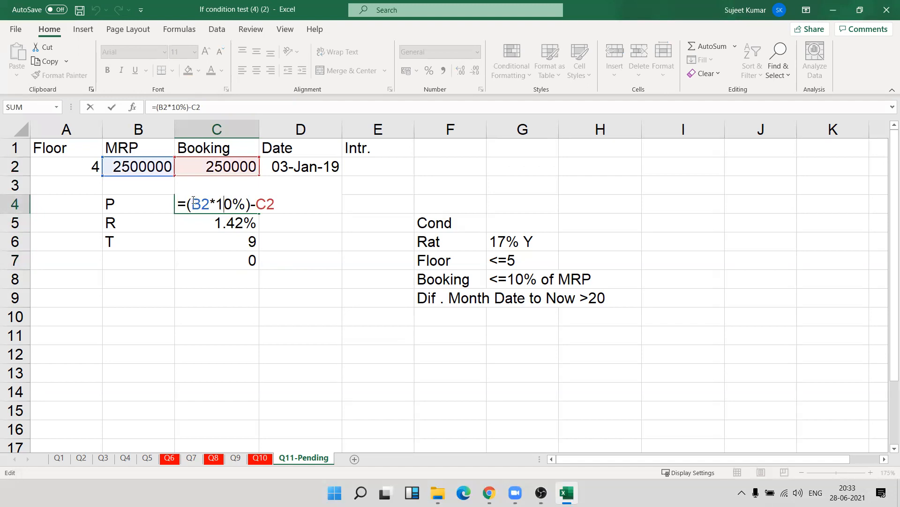
{"action": "left_click_drag", "start_coordinate": [191, 200], "coordinate": [276, 201]}
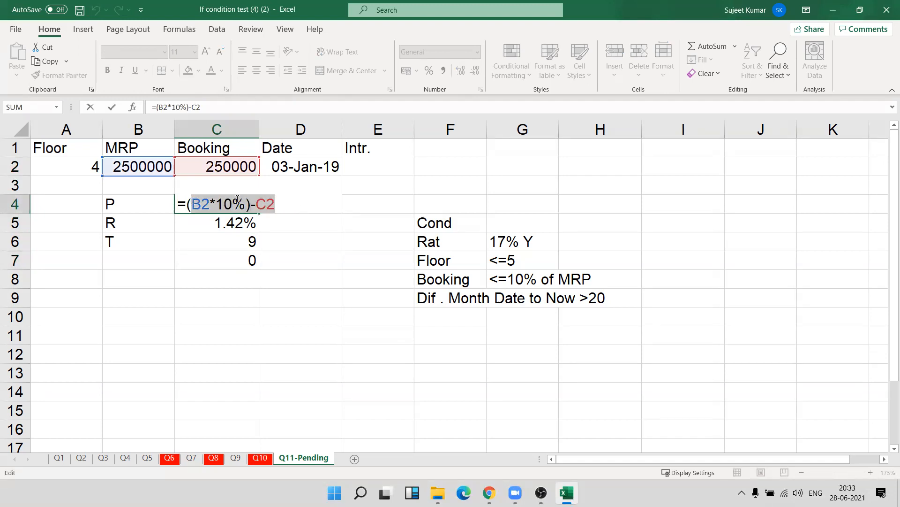
{"action": "left_click_drag", "start_coordinate": [186, 203], "coordinate": [276, 202]}
{"action": "key", "text": "ctrl+c"}
{"action": "key", "text": "ctrl+Return"}
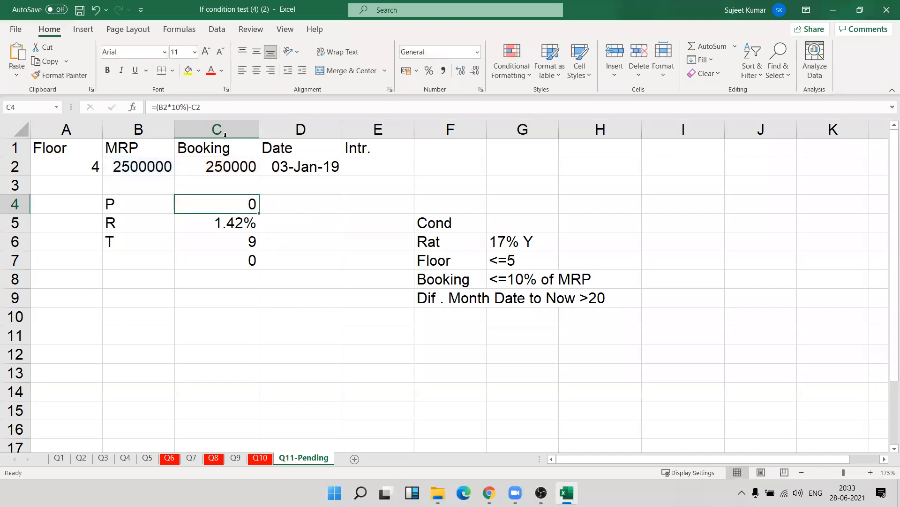
Replace the C4 reference in the AND test of C7 with the copied expression in parentheses, giving ((B2*10%)-C2)>0.
{"action": "left_click", "coordinate": [245, 266]}
{"action": "double_click", "coordinate": [245, 266]}
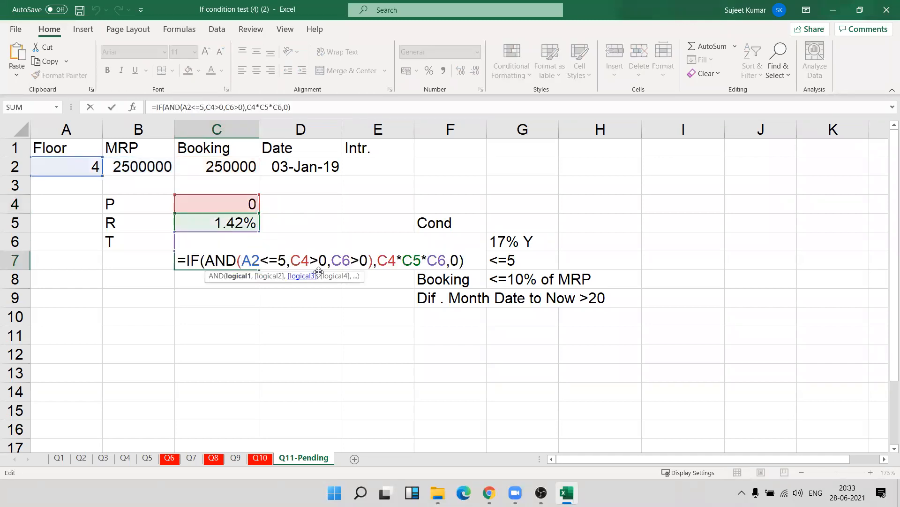
{"action": "double_click", "coordinate": [304, 266]}
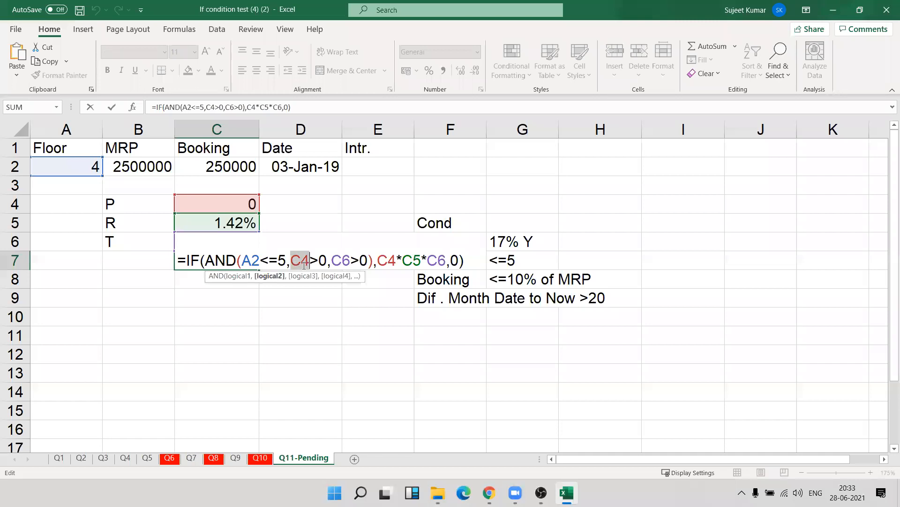
{"action": "type", "text": "()"}
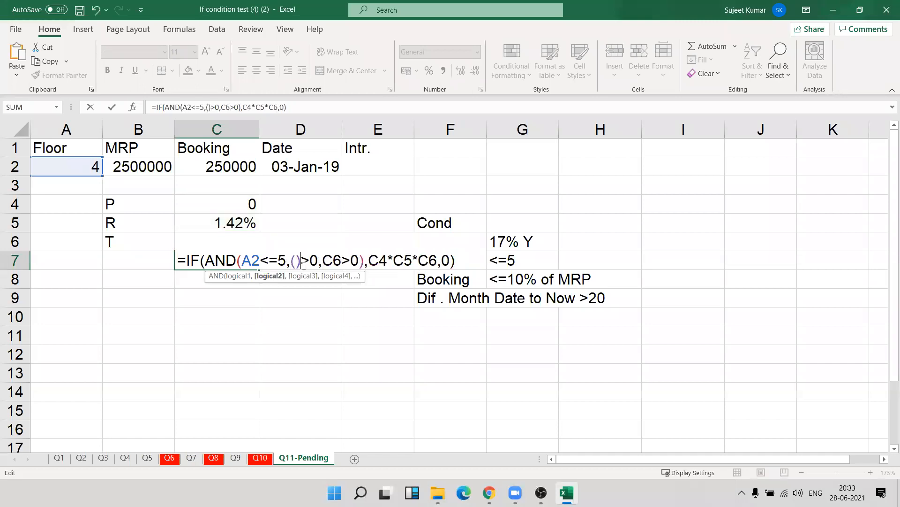
{"action": "left_click_drag", "start_coordinate": [300, 259], "coordinate": [296, 259]}
{"action": "left_click", "coordinate": [295, 259]}
{"action": "key", "text": "ctrl+v"}
{"action": "key", "text": "Return"}
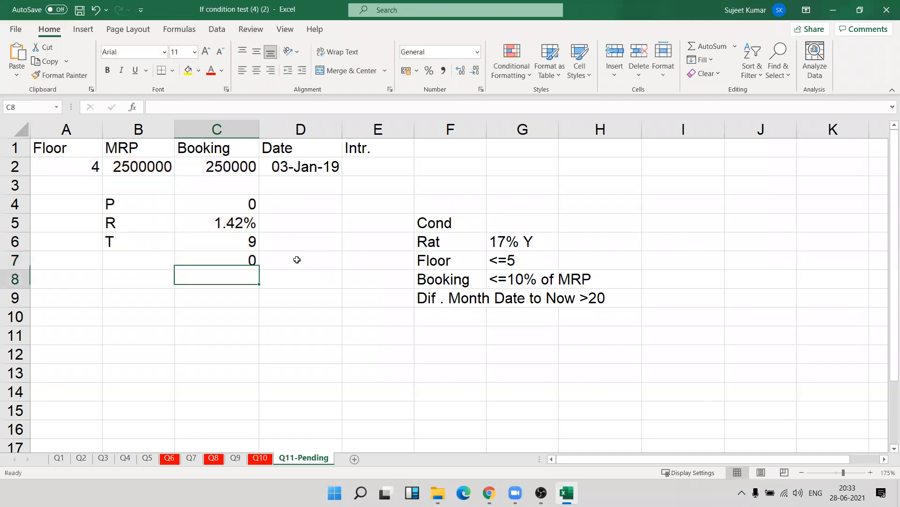
Try clearing the principal formula from C4, and inspect the monthly rate formula in C5.
{"action": "left_click", "coordinate": [243, 205]}
{"action": "key", "text": "Delete"}
{"action": "key", "text": "Down"}
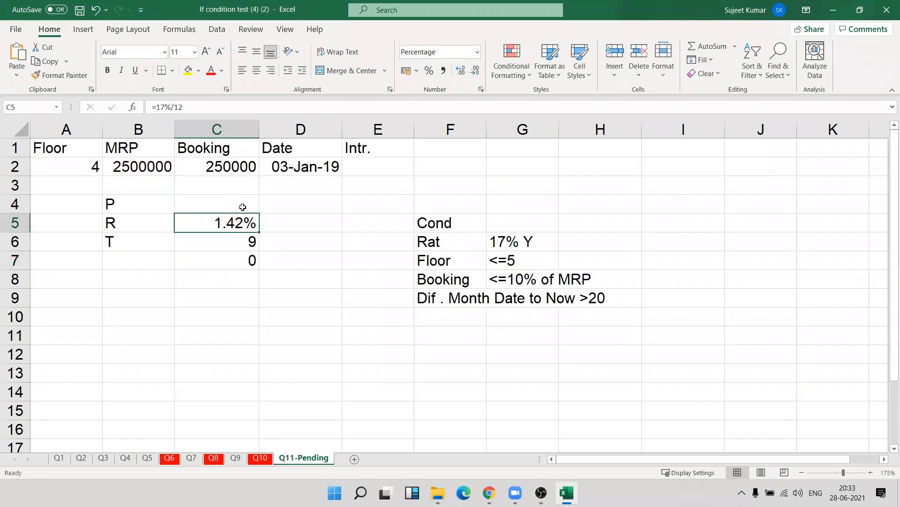
{"action": "double_click", "coordinate": [240, 220]}
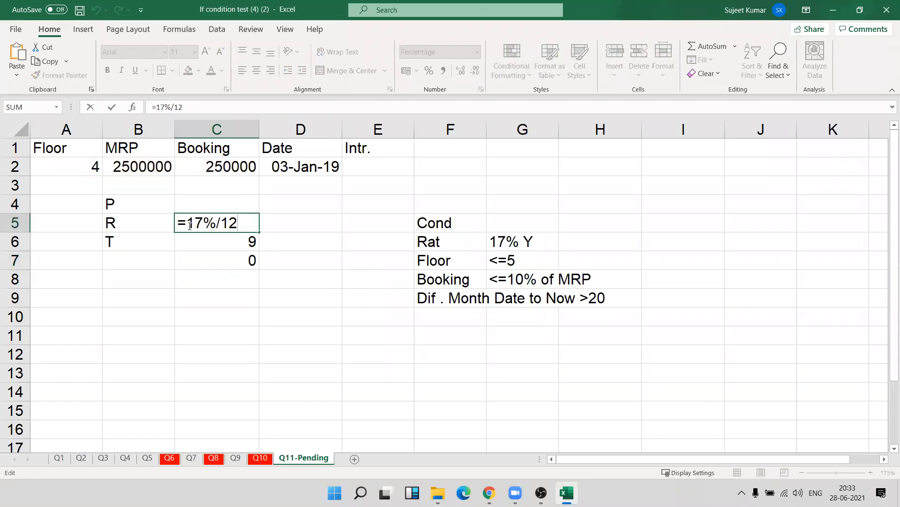
{"action": "key", "text": "Escape"}
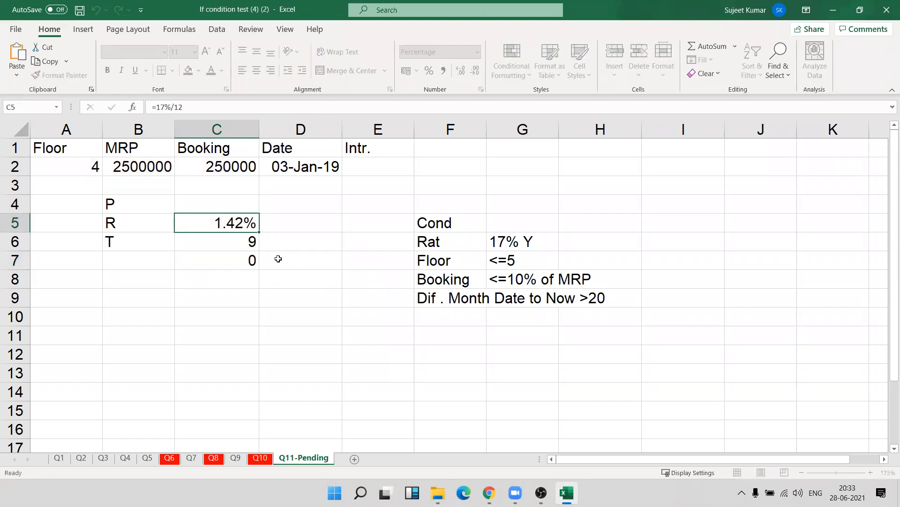
Try replacing the C5 reference in the C7 formula with (17%/12), and check the edited formula.
{"action": "double_click", "coordinate": [251, 260]}
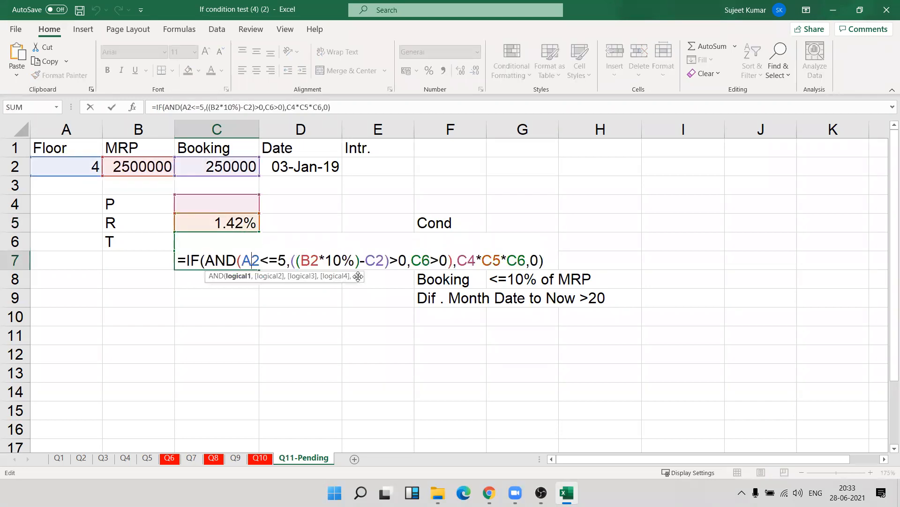
{"action": "double_click", "coordinate": [496, 259]}
{"action": "type", "text": "()"}
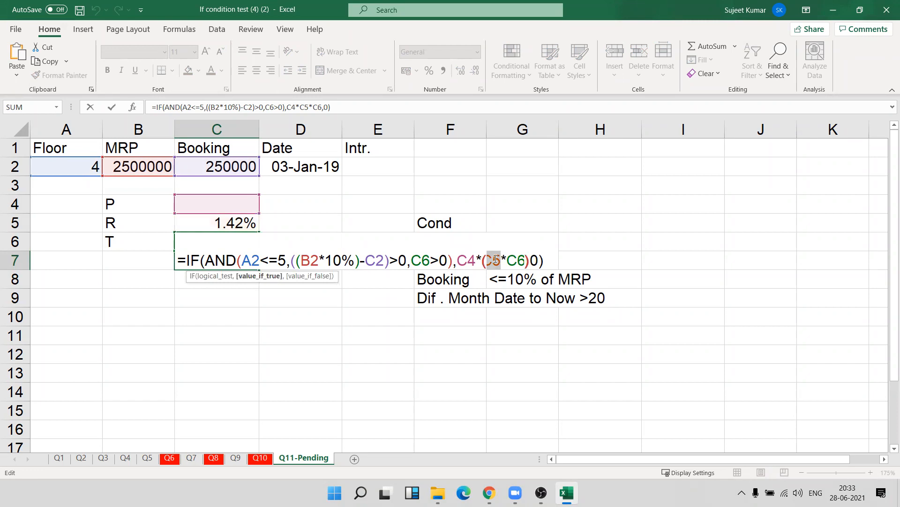
{"action": "key", "text": "Left"}
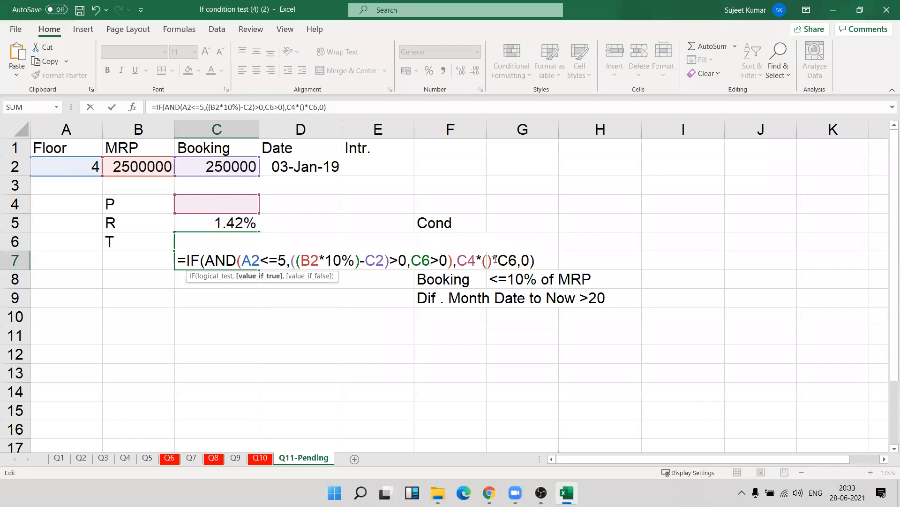
{"action": "type", "text": "17%/12"}
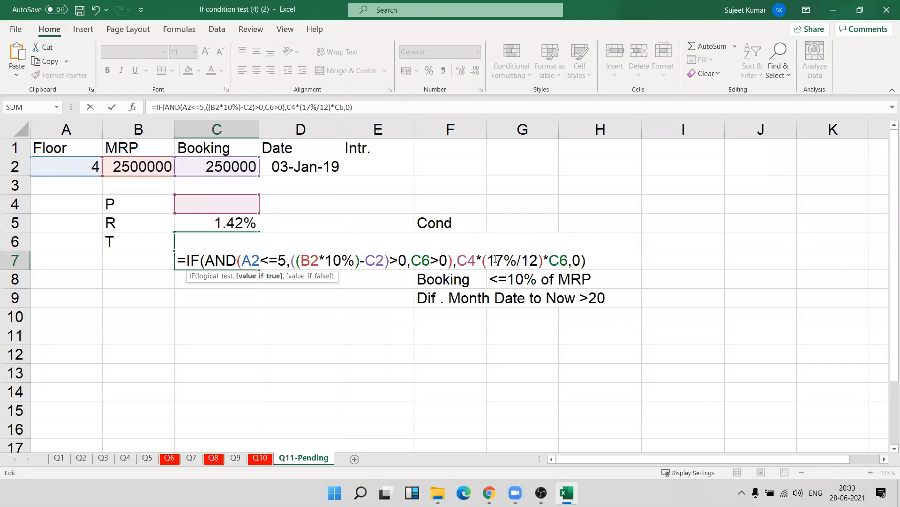
{"action": "key", "text": "Return"}
{"action": "double_click", "coordinate": [229, 259]}
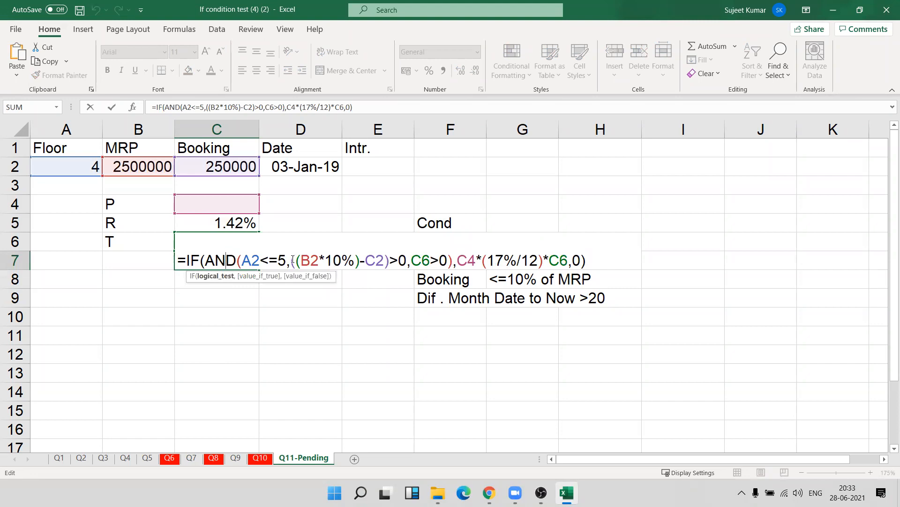
{"action": "key", "text": "Escape"}
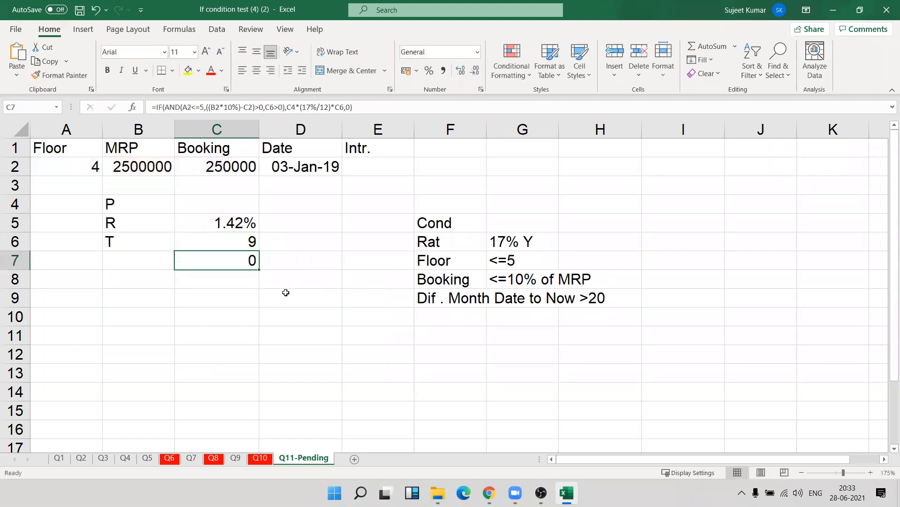
Undo the rate replacement in C7 and the clearing of C4.
{"action": "key", "text": "Up"}
{"action": "key", "text": "Up"}
{"action": "key", "text": "Up"}
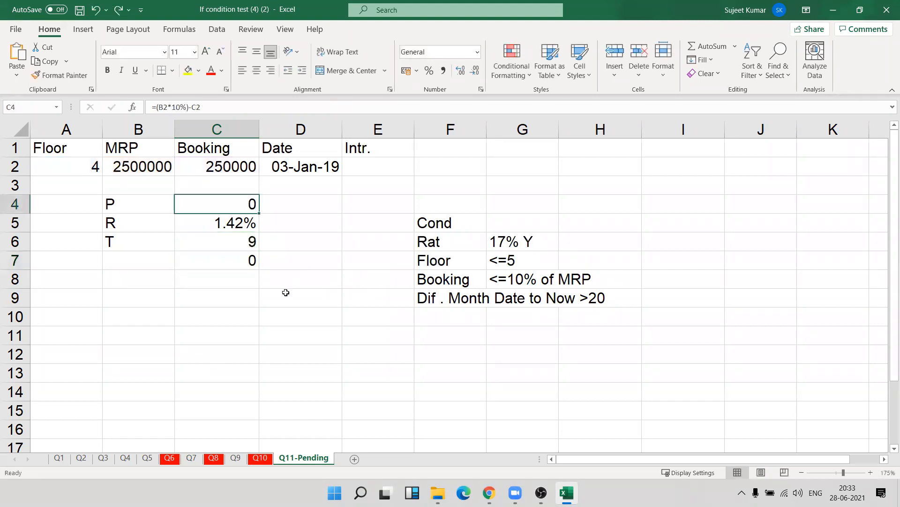
Copy (B2*10%)-C2 again from the principal formula in C4.
{"action": "left_click", "coordinate": [158, 108]}
{"action": "key", "text": "shift+End"}
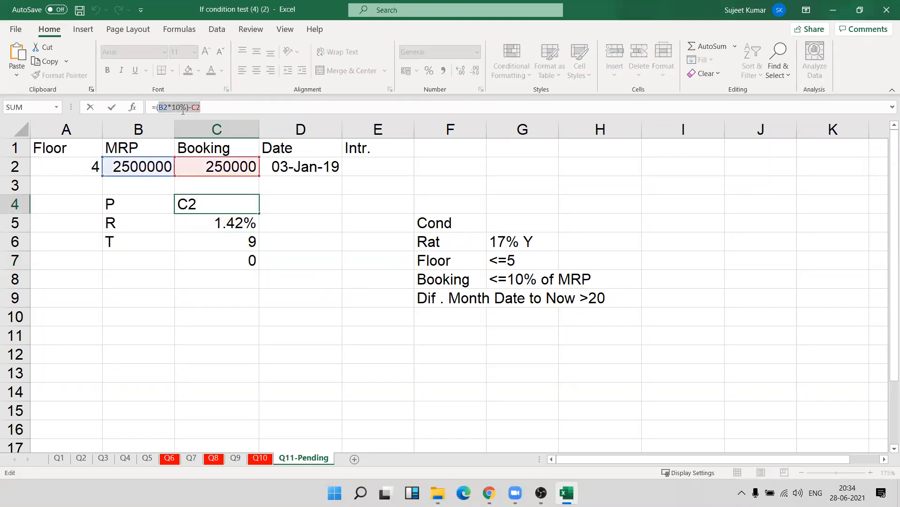
{"action": "left_click_drag", "start_coordinate": [159, 105], "coordinate": [228, 109]}
{"action": "key", "text": "ctrl+c"}
{"action": "key", "text": "Return"}
Replace C4 in the value-if-true part of C7 with ((B2*10%)-C2), and check the edited formula.
{"action": "double_click", "coordinate": [238, 261]}
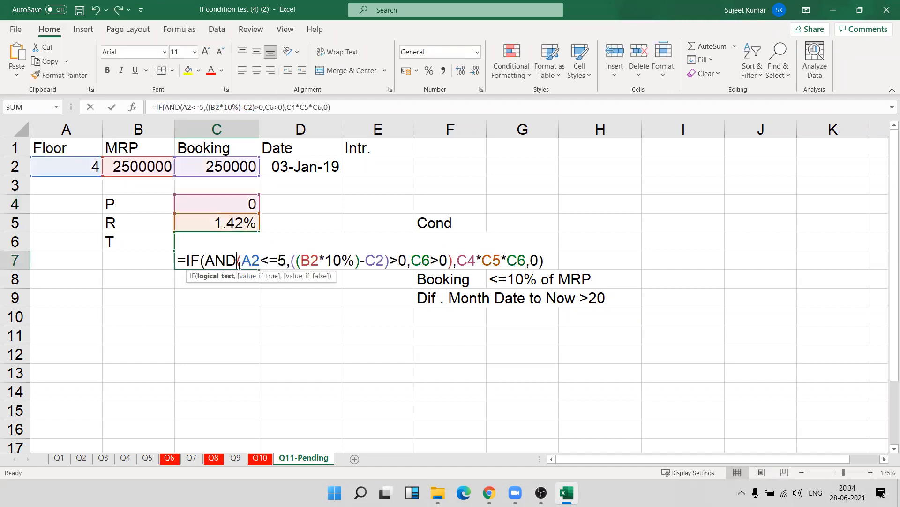
{"action": "double_click", "coordinate": [465, 258]}
{"action": "type", "text": "()"}
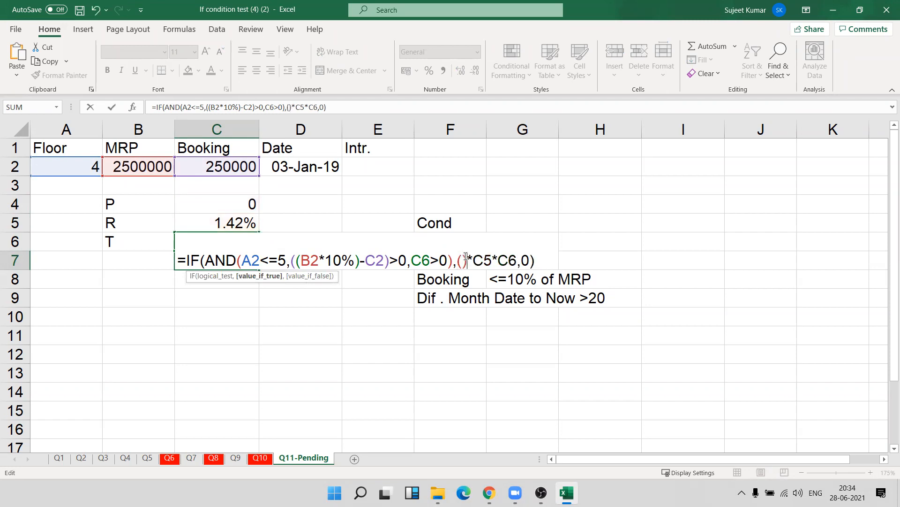
{"action": "key", "text": "ctrl+v"}
{"action": "key", "text": "Return"}
{"action": "key", "text": "Up"}
{"action": "left_click", "coordinate": [333, 109]}
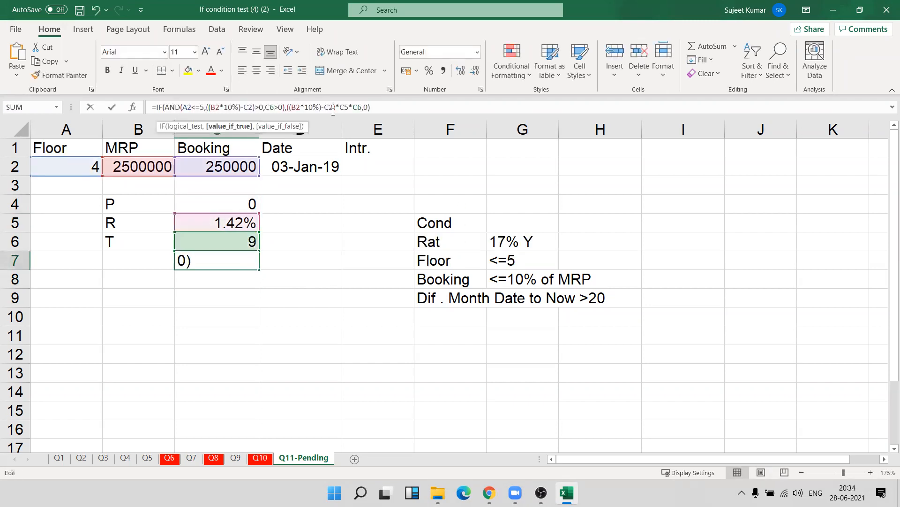
{"action": "key", "text": "Escape"}
Clear the principal formula from C4 and copy 17%/12 from the rate formula in C5.
{"action": "left_click", "coordinate": [231, 205]}
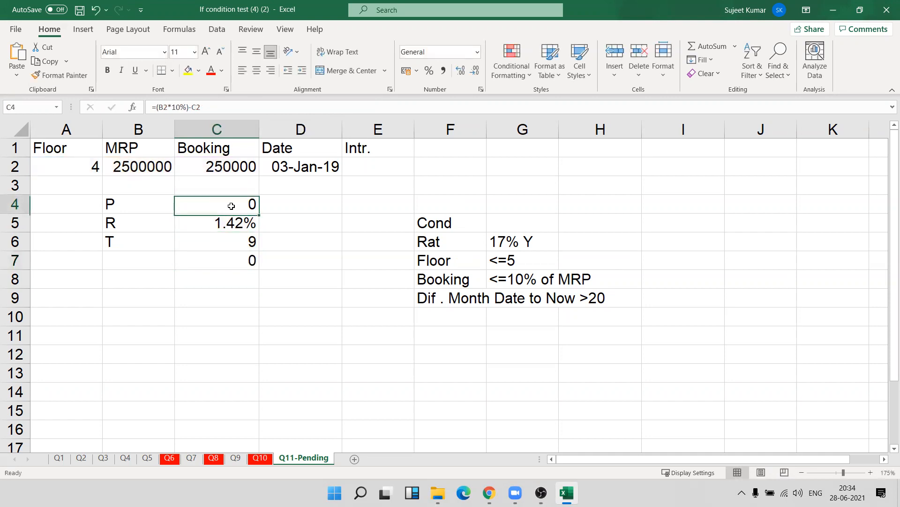
{"action": "key", "text": "Delete"}
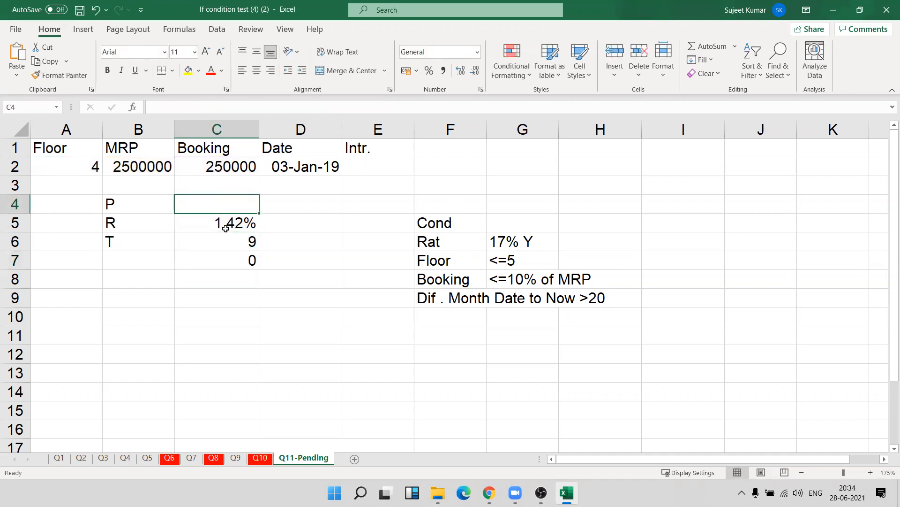
{"action": "left_click", "coordinate": [225, 224]}
{"action": "double_click", "coordinate": [226, 224]}
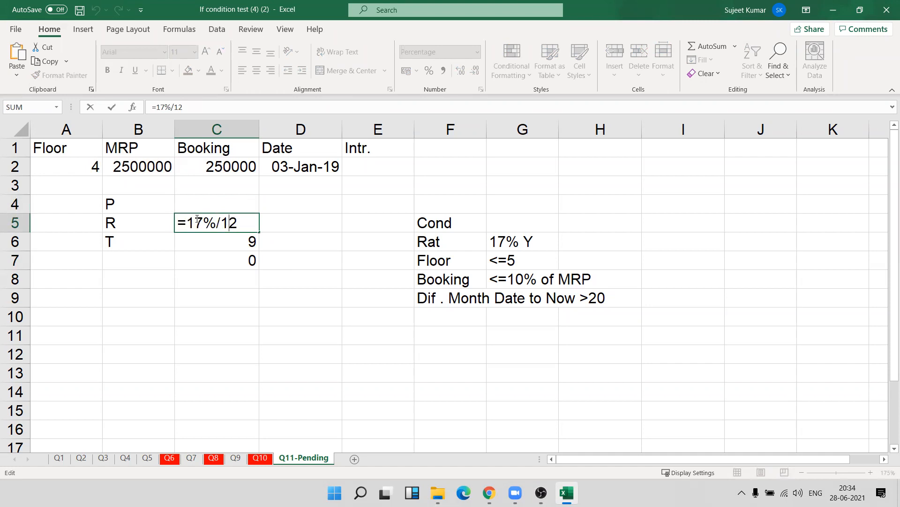
{"action": "left_click_drag", "start_coordinate": [188, 220], "coordinate": [251, 223]}
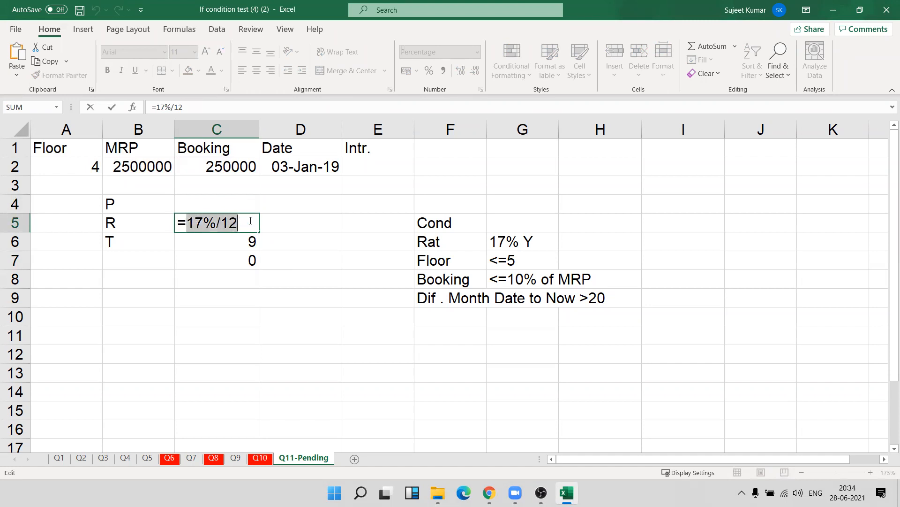
{"action": "key", "text": "Escape"}
Replace C5 in the value-if-true part of C7 with (17%/12), and check the edited formula.
{"action": "double_click", "coordinate": [246, 260]}
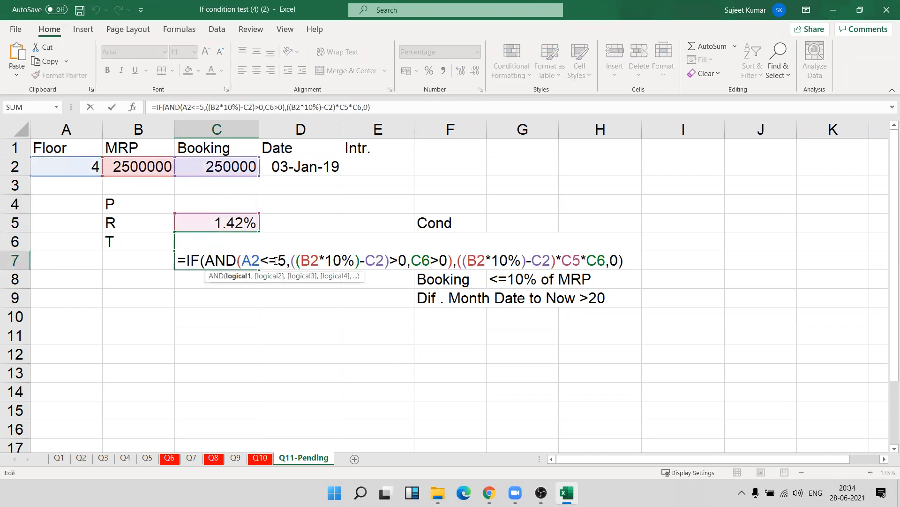
{"action": "double_click", "coordinate": [572, 263]}
{"action": "type", "text": "()"}
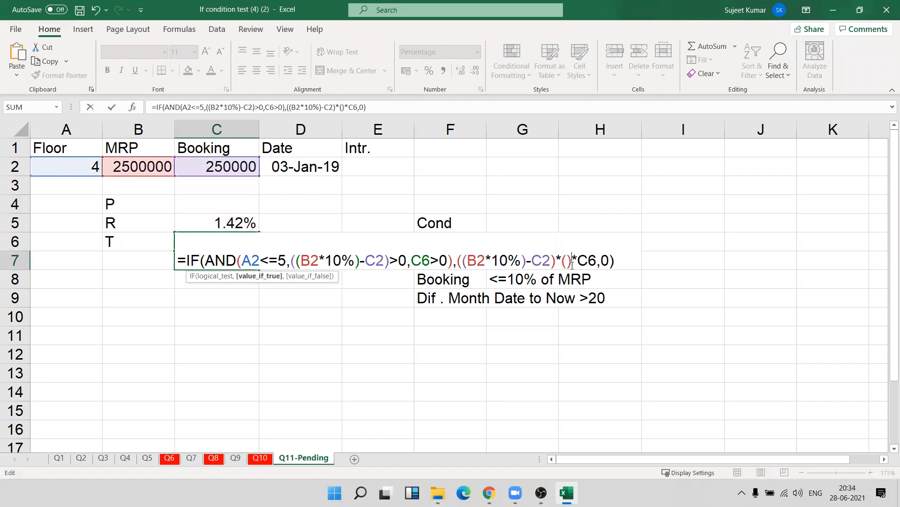
{"action": "type", "text": "17%/12"}
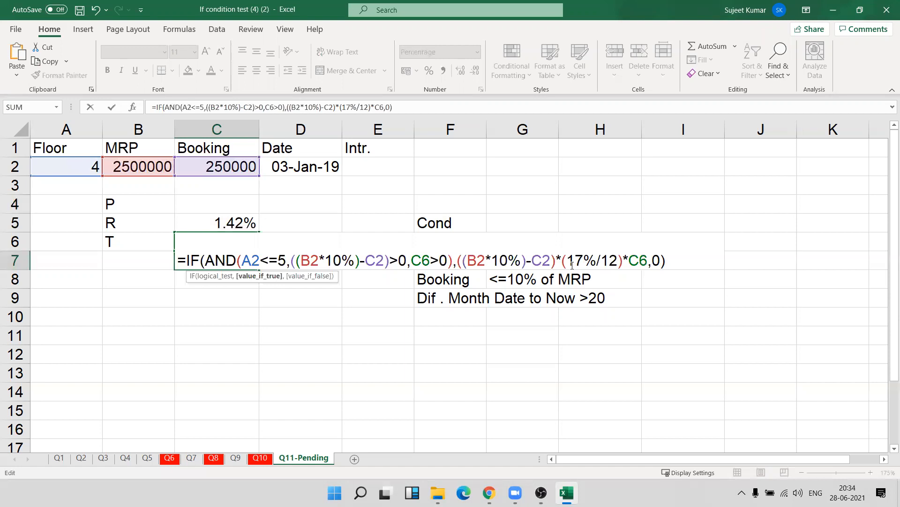
{"action": "key", "text": "Return"}
{"action": "key", "text": "Up"}
{"action": "key", "text": "F2"}
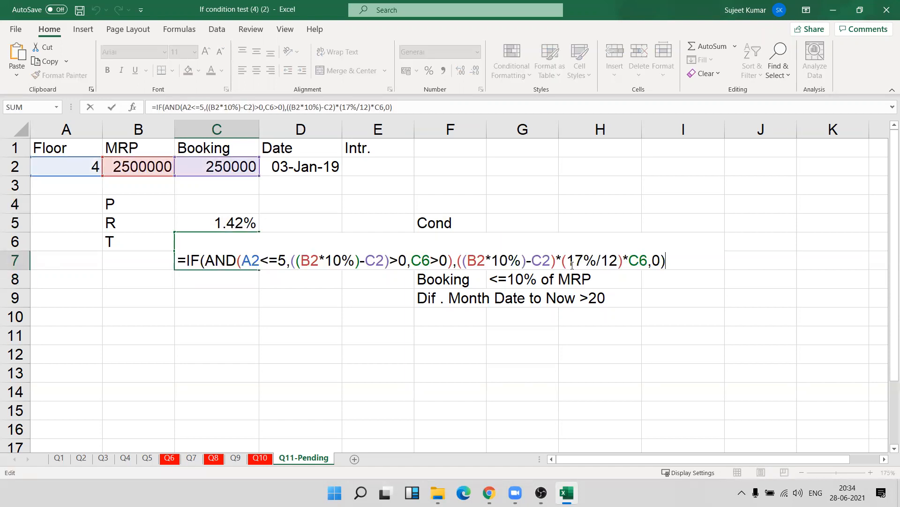
{"action": "key", "text": "Escape"}
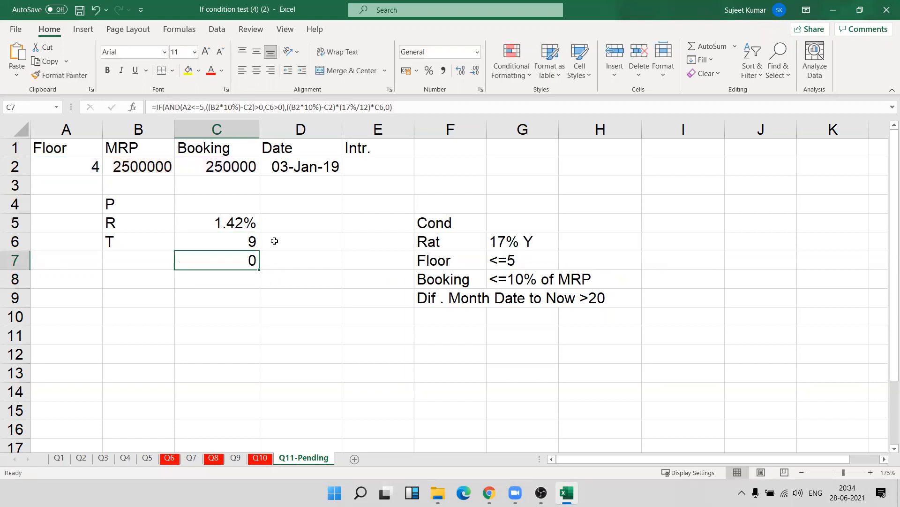
Clear the rate formula from C5 and copy DATEDIF(D2,TODAY(),"M")-20 from the month formula in C6.
{"action": "key", "text": "Up"}
{"action": "key", "text": "Up"}
{"action": "key", "text": "Delete"}
{"action": "key", "text": "Down"}
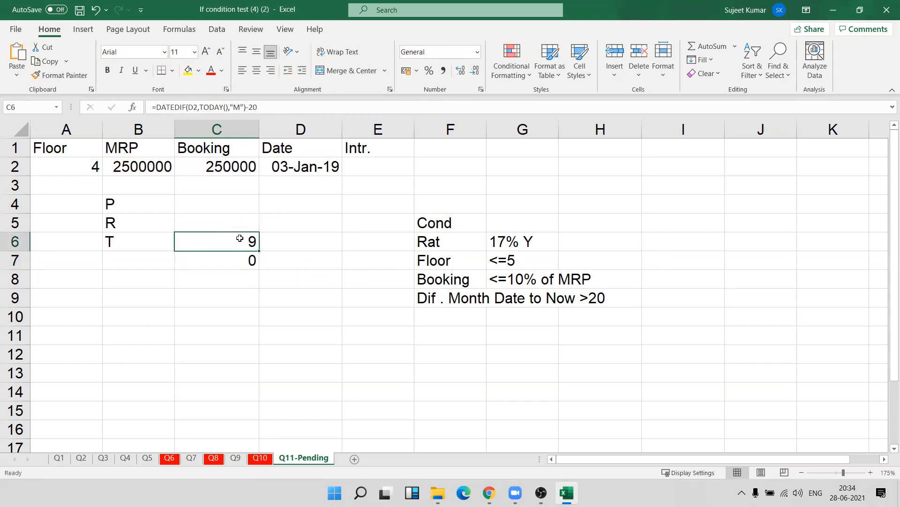
{"action": "double_click", "coordinate": [239, 237]}
{"action": "left_click_drag", "start_coordinate": [186, 242], "coordinate": [406, 243]}
{"action": "key", "text": "ctrl+c"}
{"action": "key", "text": "Escape"}
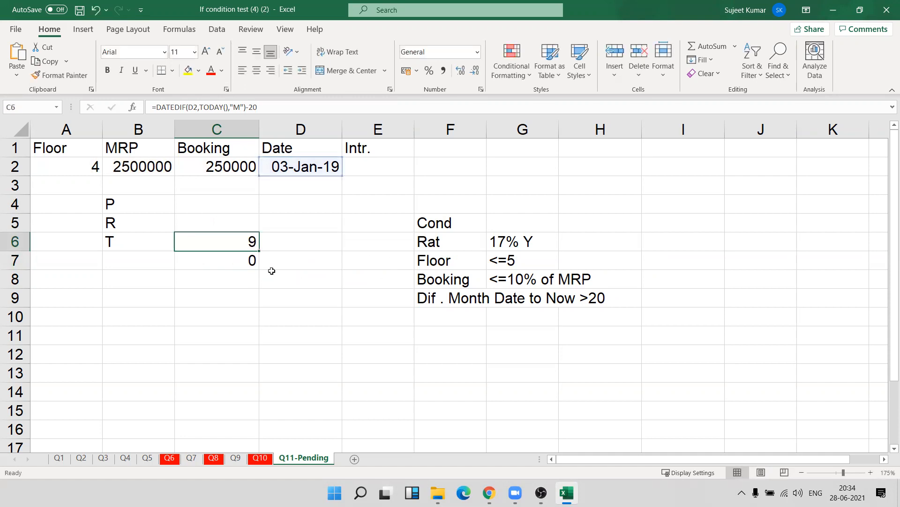
Replace C6 in the AND condition of C7 with (DATEDIF(D2,TODAY(),"M")-20), keeping the >0 comparison.
{"action": "key", "text": "Down"}
{"action": "double_click", "coordinate": [255, 259]}
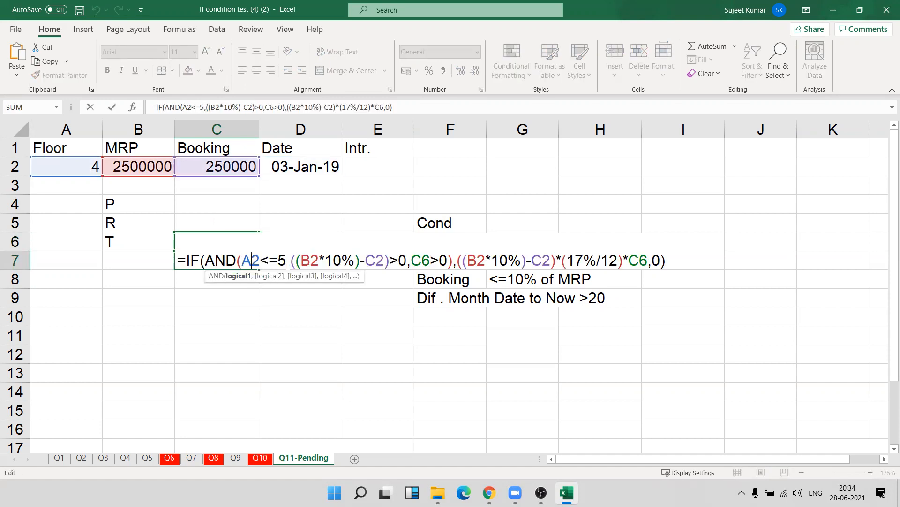
{"action": "double_click", "coordinate": [420, 260]}
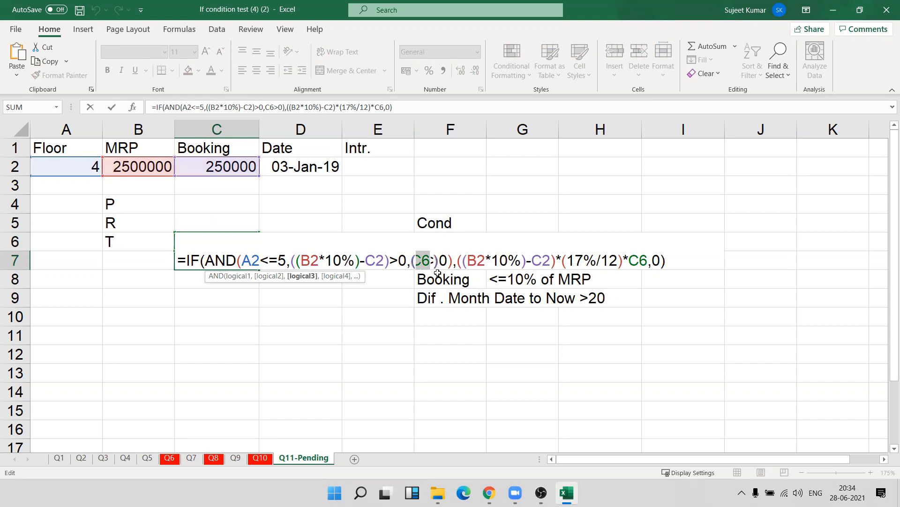
{"action": "type", "text": "()"}
{"action": "key", "text": "Left"}
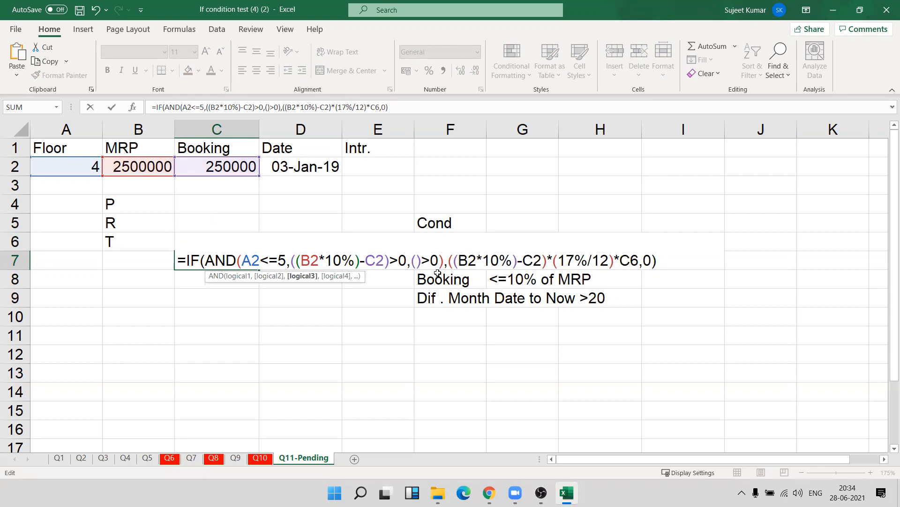
{"action": "key", "text": "ctrl+v"}
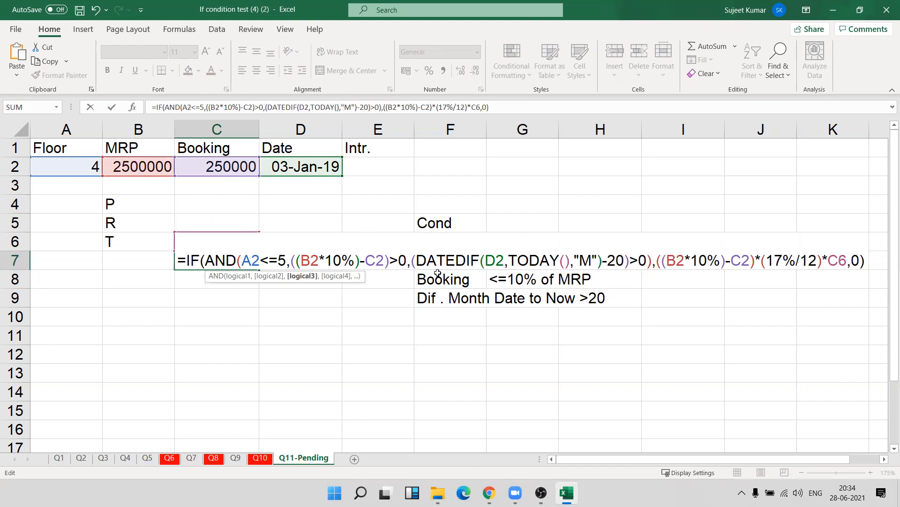
Replace C6 in the value-if-true part of C7 with (DATEDIF(D2,TODAY(),"M")-20), and check the edited formula.
{"action": "double_click", "coordinate": [838, 261]}
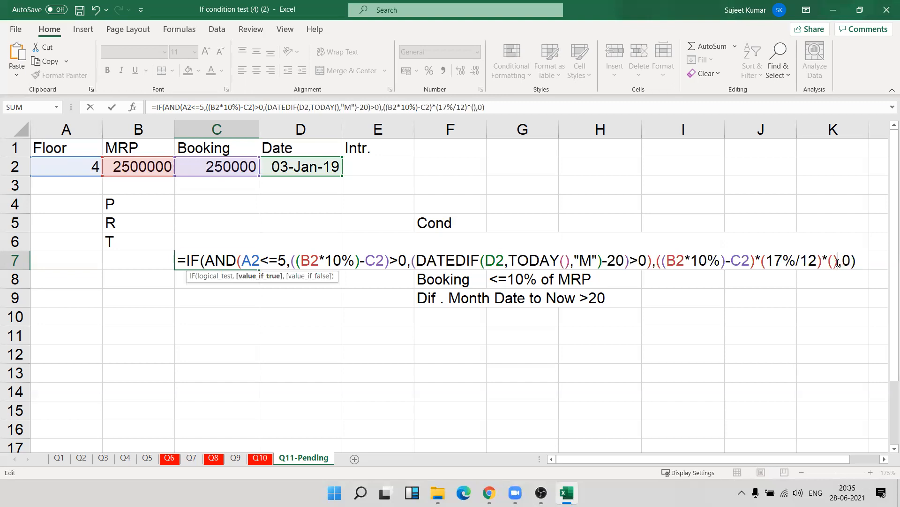
{"action": "type", "text": "DATEDIF(D2,TODAY(),\"M\")-20)"}
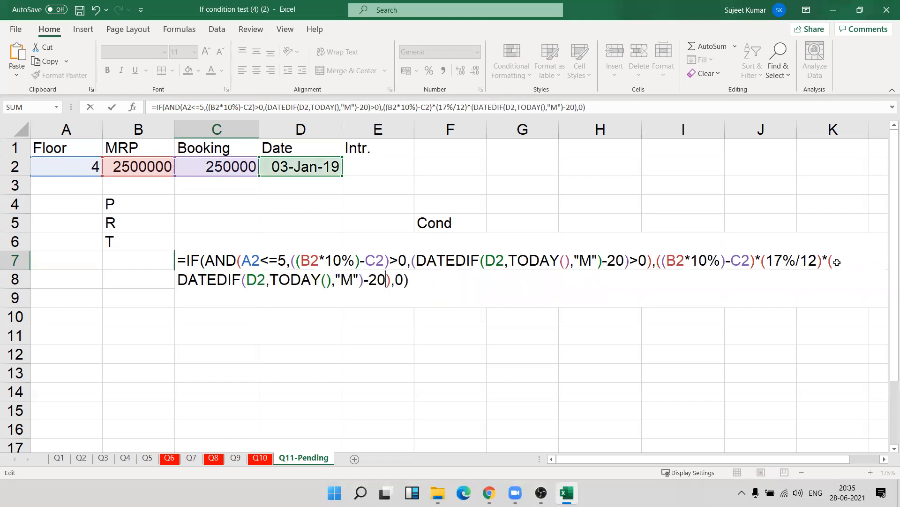
{"action": "key", "text": "Return"}
{"action": "key", "text": "Up"}
{"action": "key", "text": "F2"}
{"action": "key", "text": "Escape"}
Clear the month formula from C6 and move the finished IF formula from C7 to E2 under Intr.
{"action": "key", "text": "Up"}
{"action": "key", "text": "Delete"}
{"action": "key", "text": "Down"}
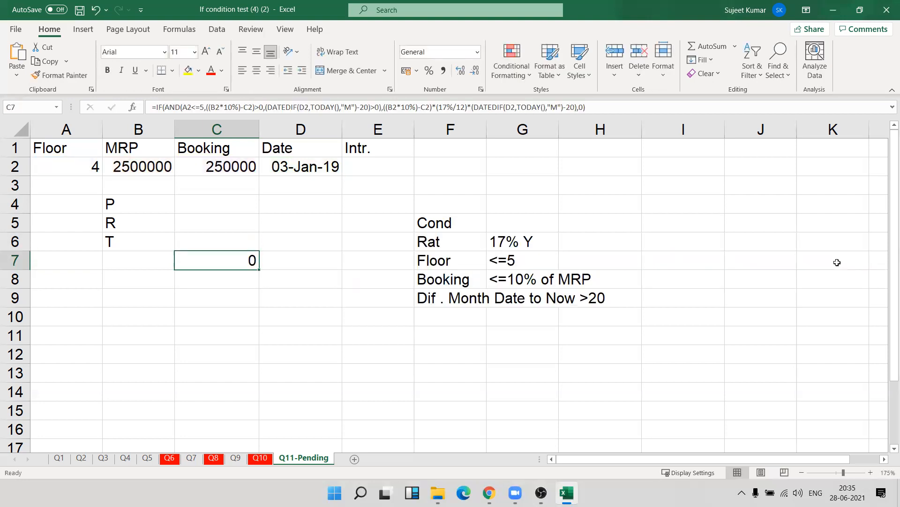
{"action": "key", "text": "ctrl+c"}
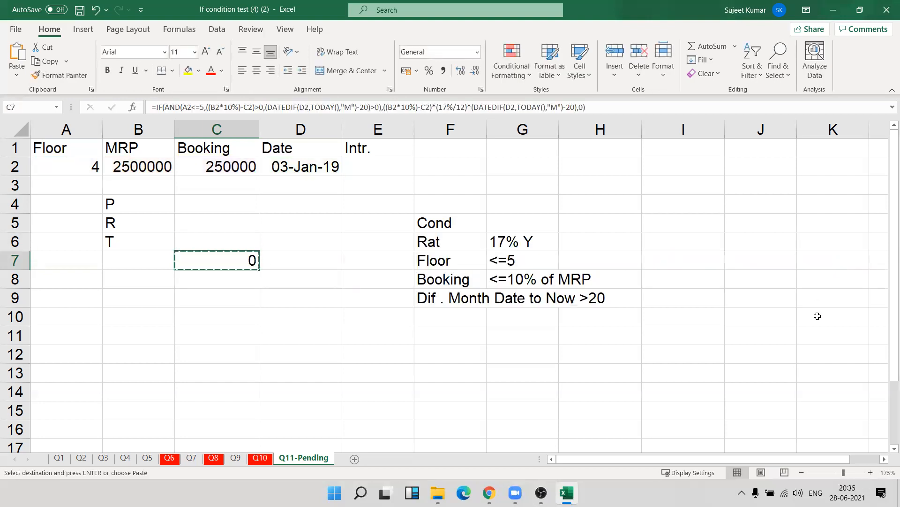
{"action": "left_click", "coordinate": [386, 169]}
{"action": "key", "text": "ctrl+v"}
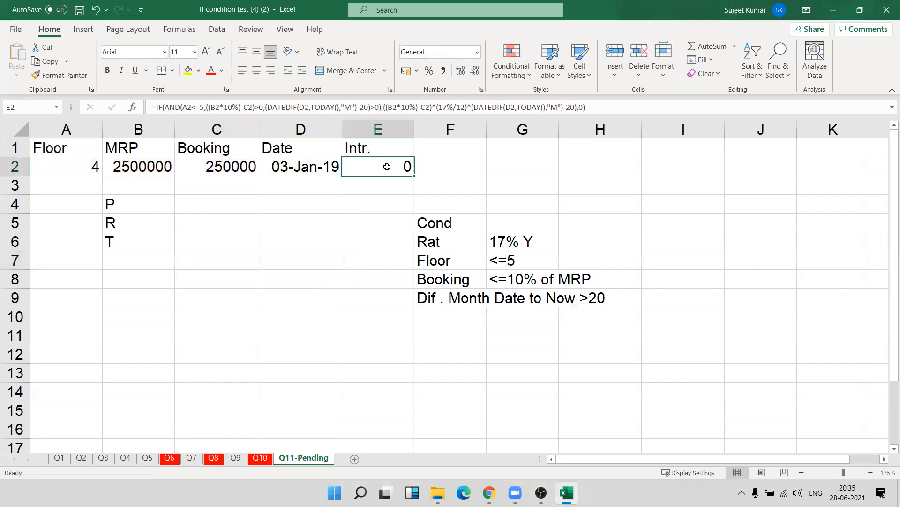
Delete the leftover P, R and T labels from B4:B6 and save the workbook.
{"action": "left_click_drag", "start_coordinate": [46, 199], "coordinate": [153, 255]}
{"action": "key", "text": "Delete"}
{"action": "left_click_drag", "start_coordinate": [88, 199], "coordinate": [328, 295]}
{"action": "left_click_drag", "start_coordinate": [390, 170], "coordinate": [390, 242]}
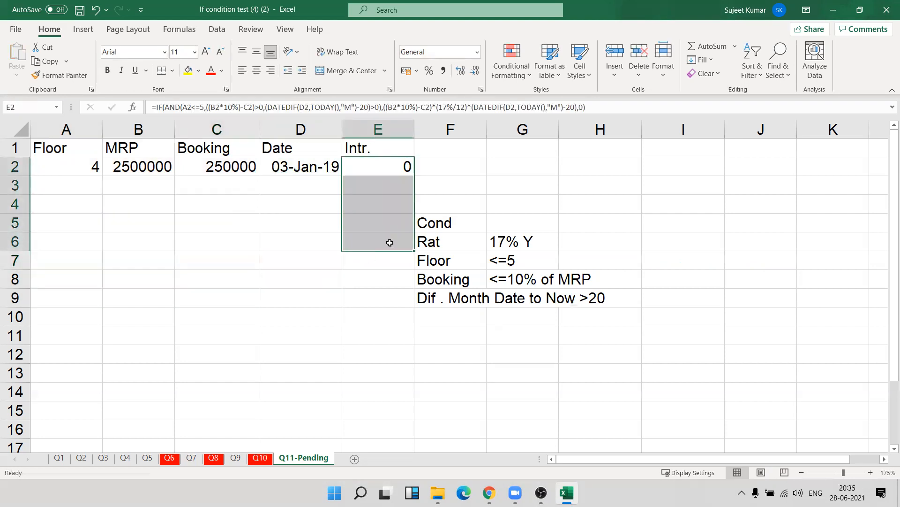
{"action": "left_click", "coordinate": [84, 13]}
{"action": "left_click", "coordinate": [320, 359]}
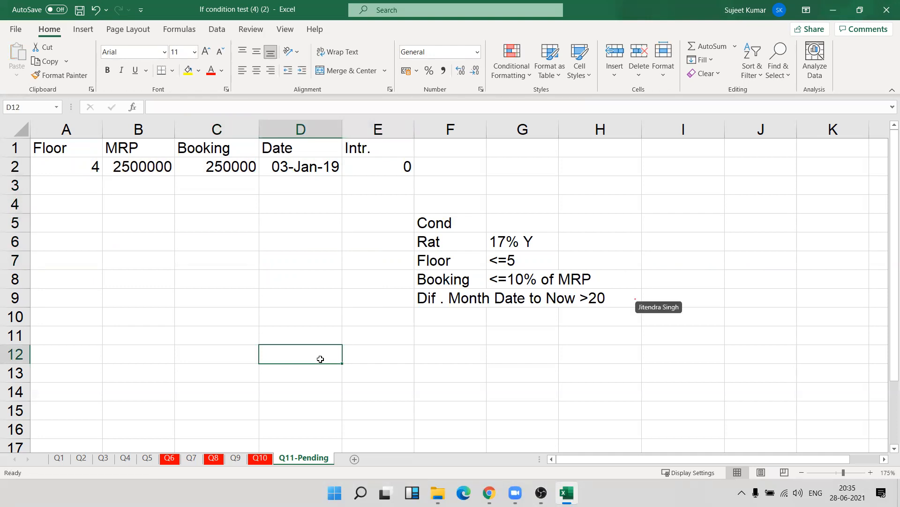
Minimise all open windows to show the desktop.
{"action": "left_click", "coordinate": [475, 37]}
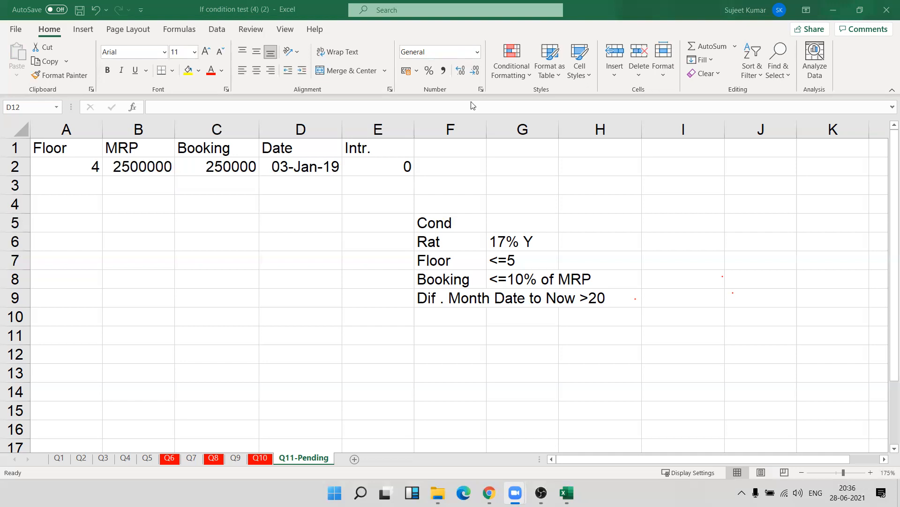
{"action": "key", "text": "super+d"}
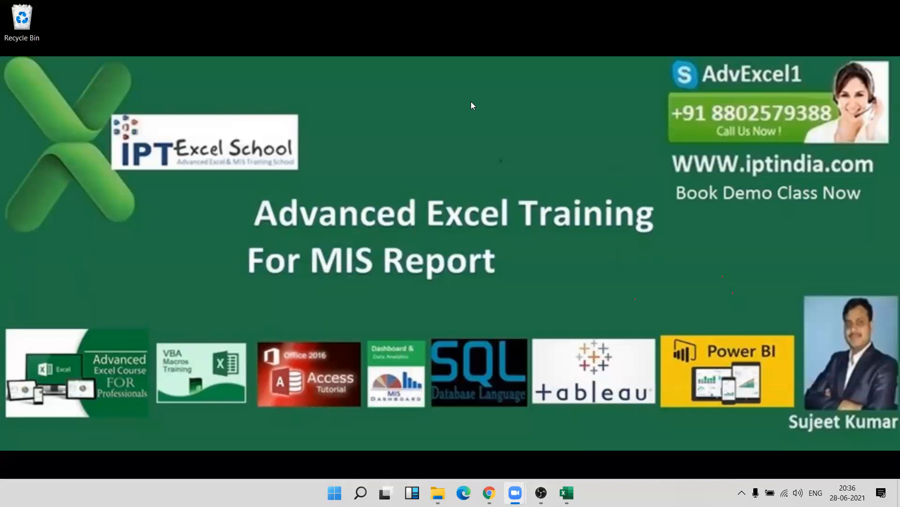